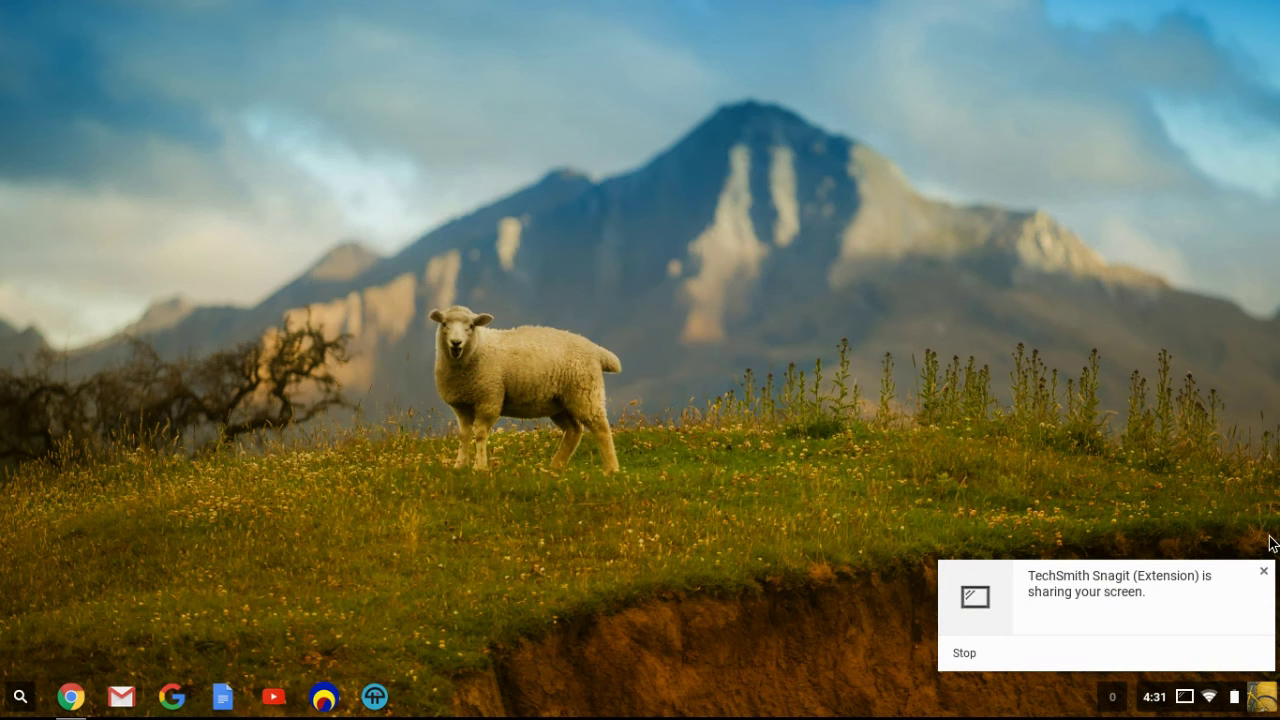
Dismiss the Snagit screen-sharing notification and open the app launcher.
click(1264, 571)
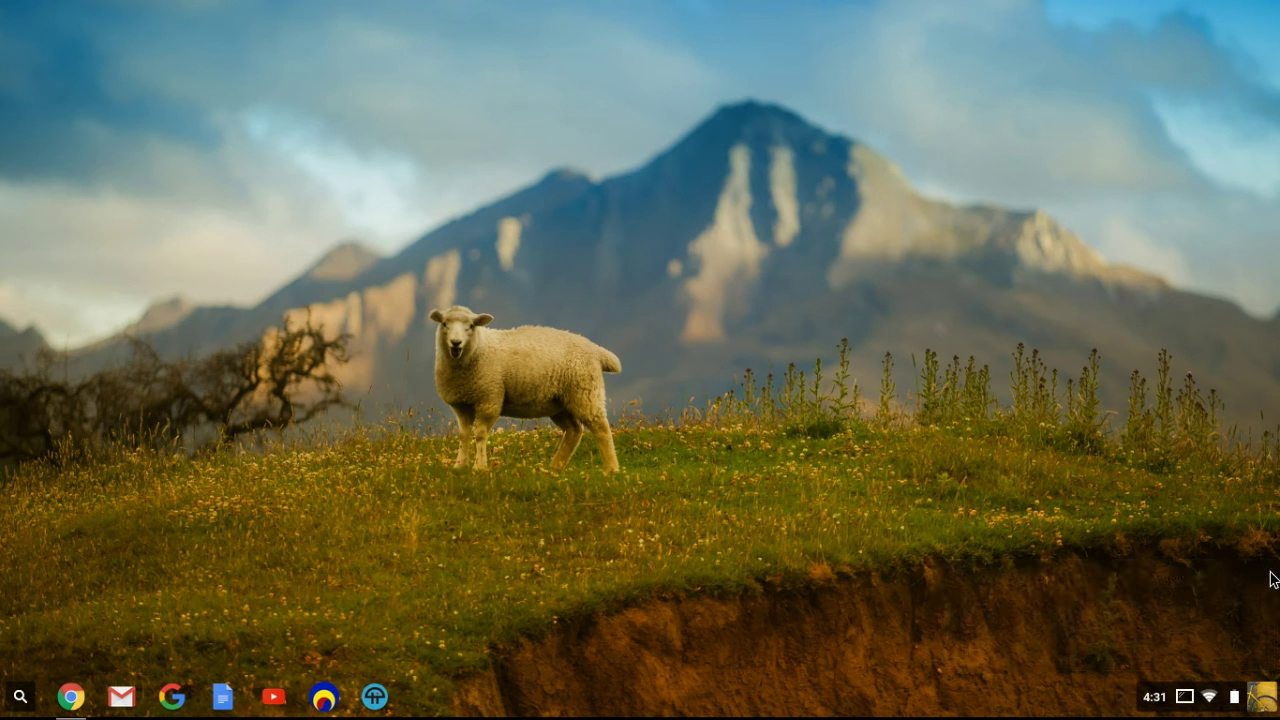
click(20, 696)
click(153, 361)
Open the system status panel, close it, then open and close it again.
click(1157, 704)
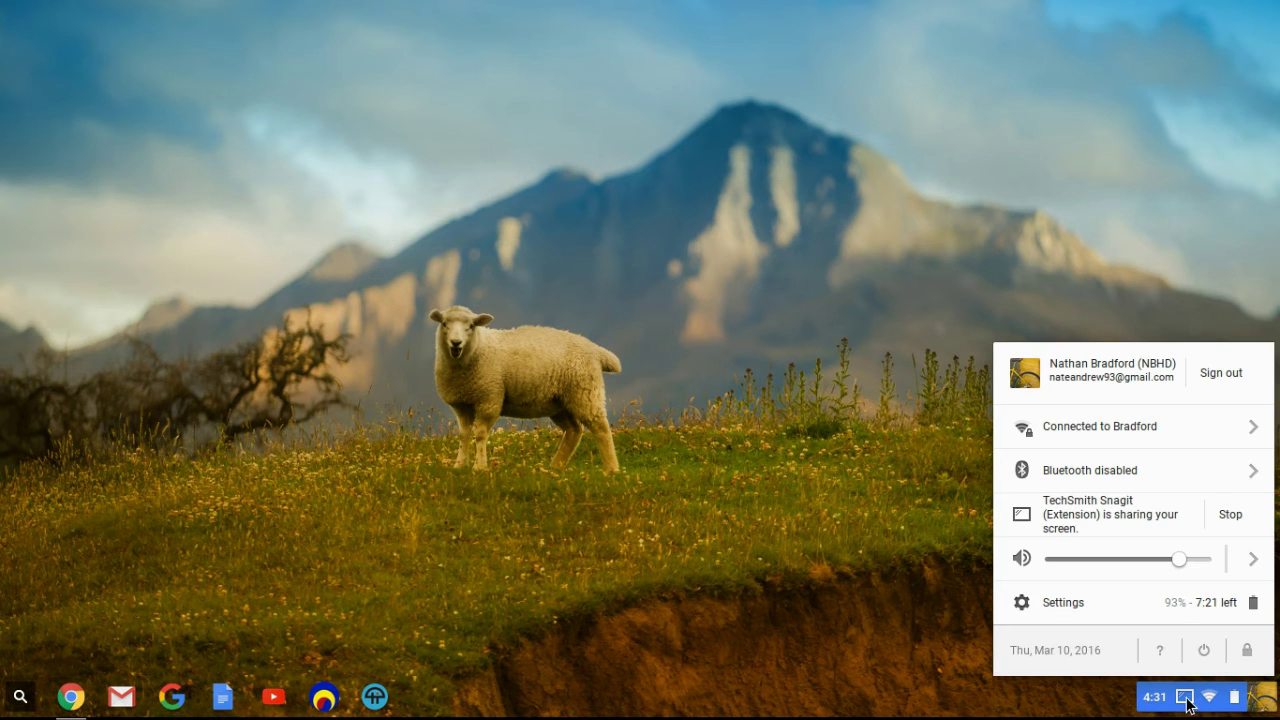
click(1248, 702)
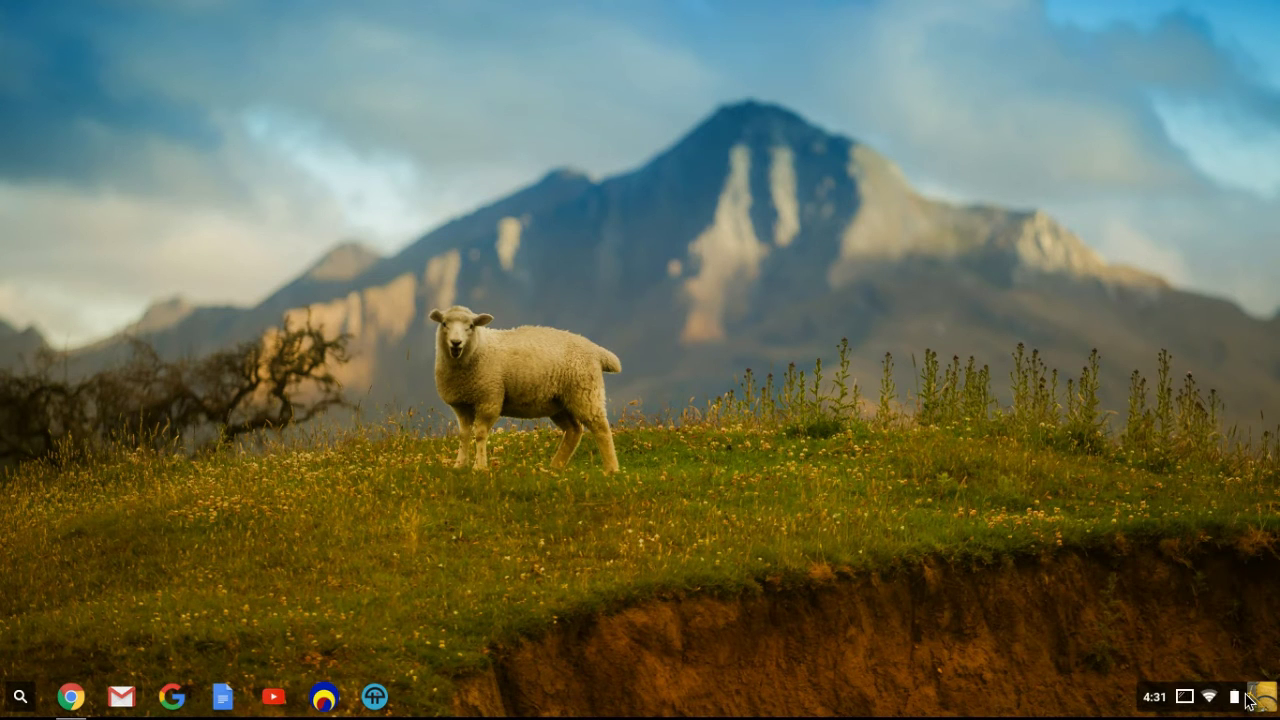
click(1176, 700)
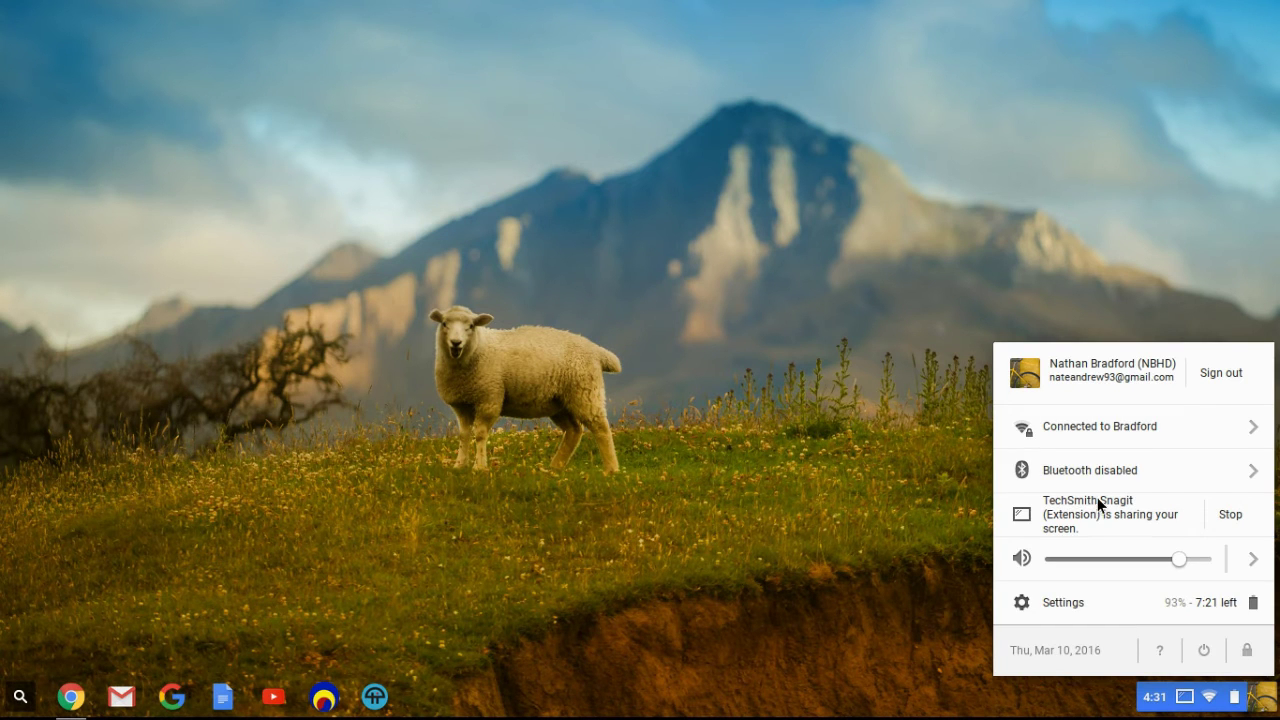
click(915, 562)
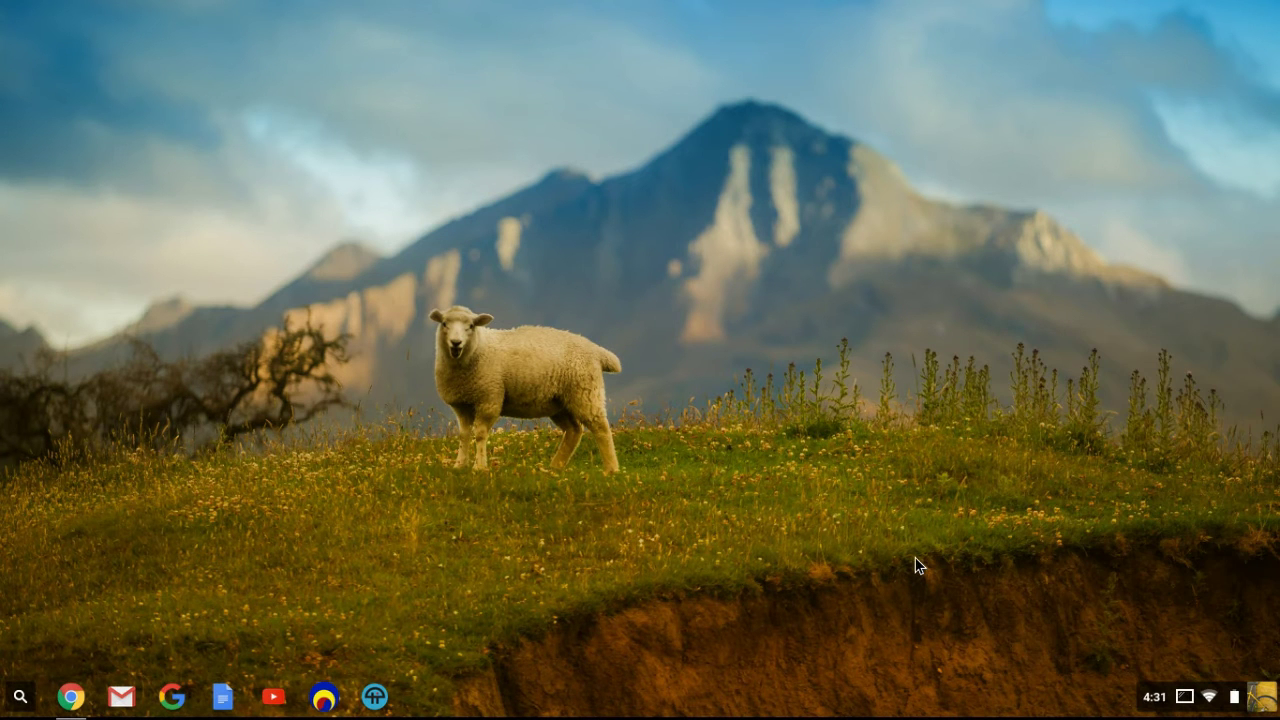
Browse the Getting online and Discover topics in Chromebook Help, close Help, and reopen the status panel.
click(1200, 696)
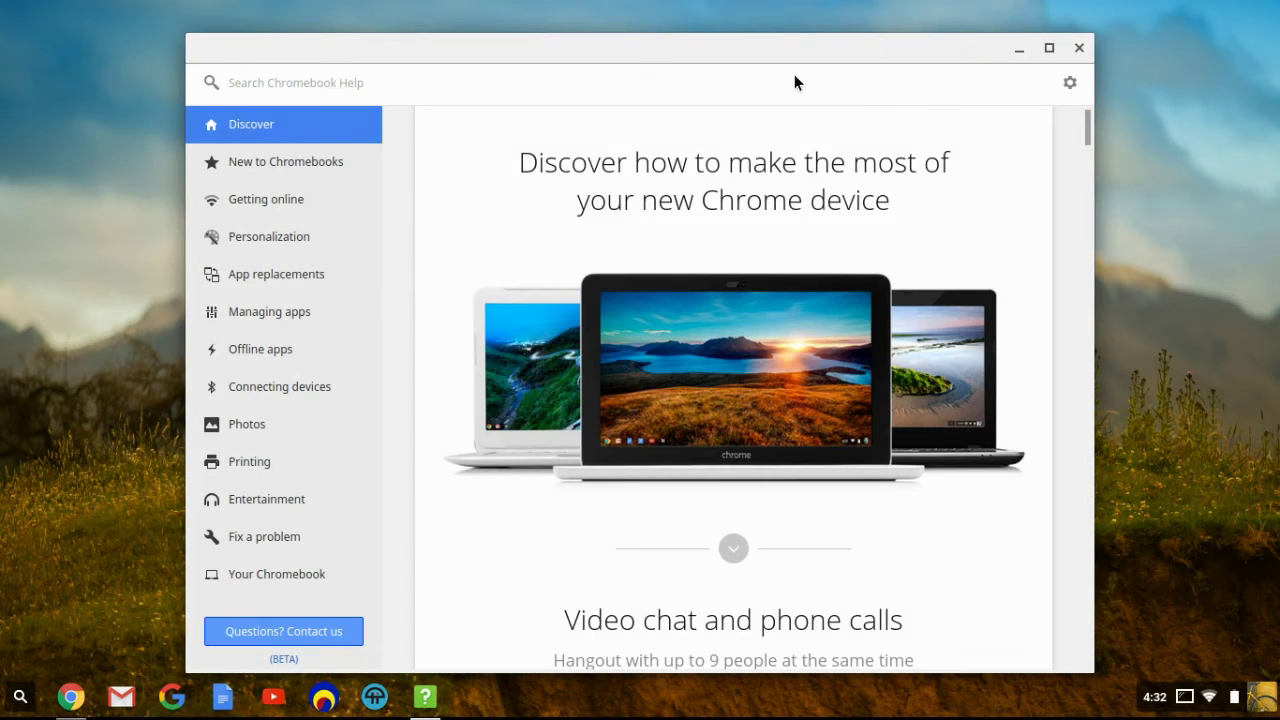
click(283, 190)
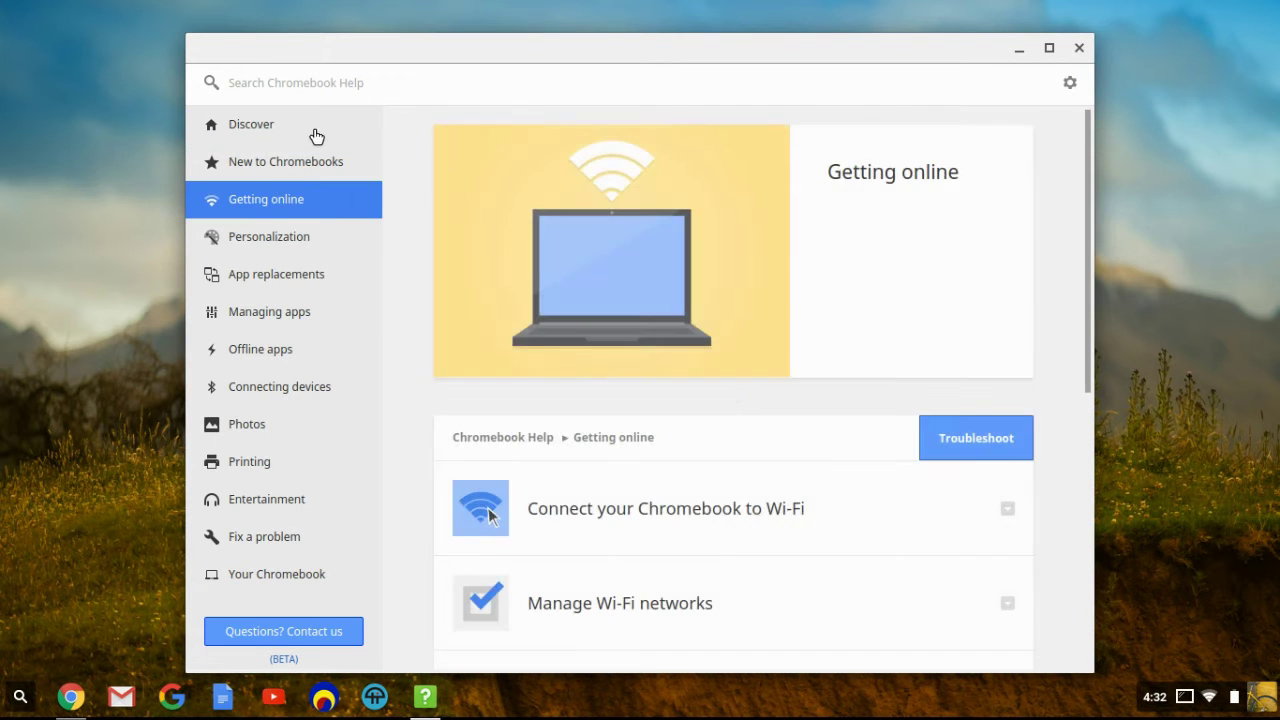
click(316, 136)
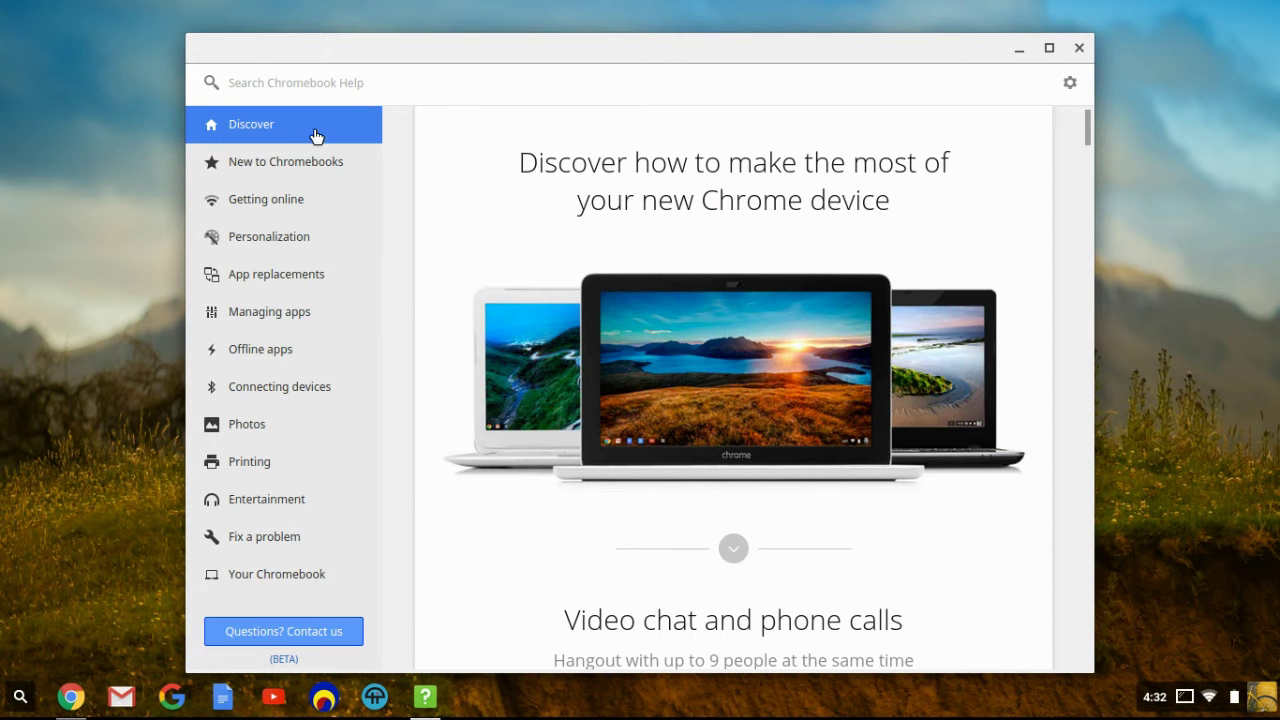
click(1080, 45)
click(1168, 700)
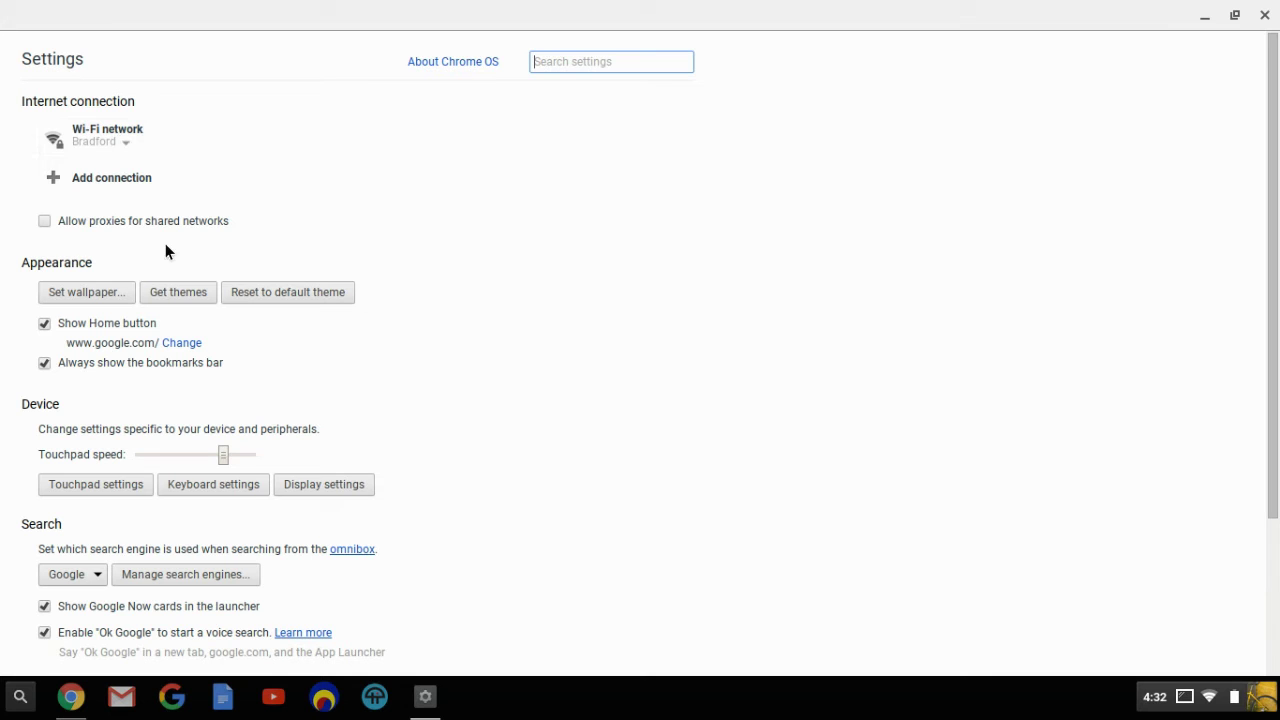
Choose Set wallpaper... under Appearance in Settings.
click(82, 290)
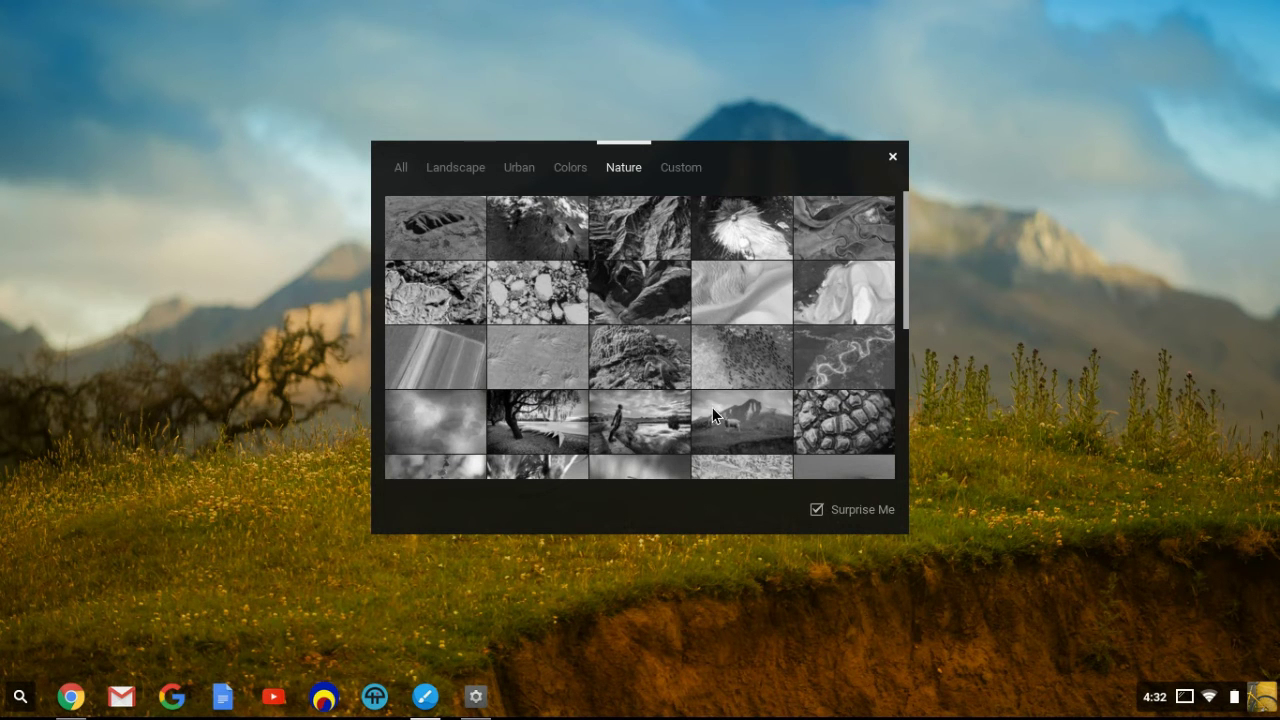
Disable Surprise Me, set the Nature baby elephant photo as wallpaper, and minimize Settings.
click(817, 510)
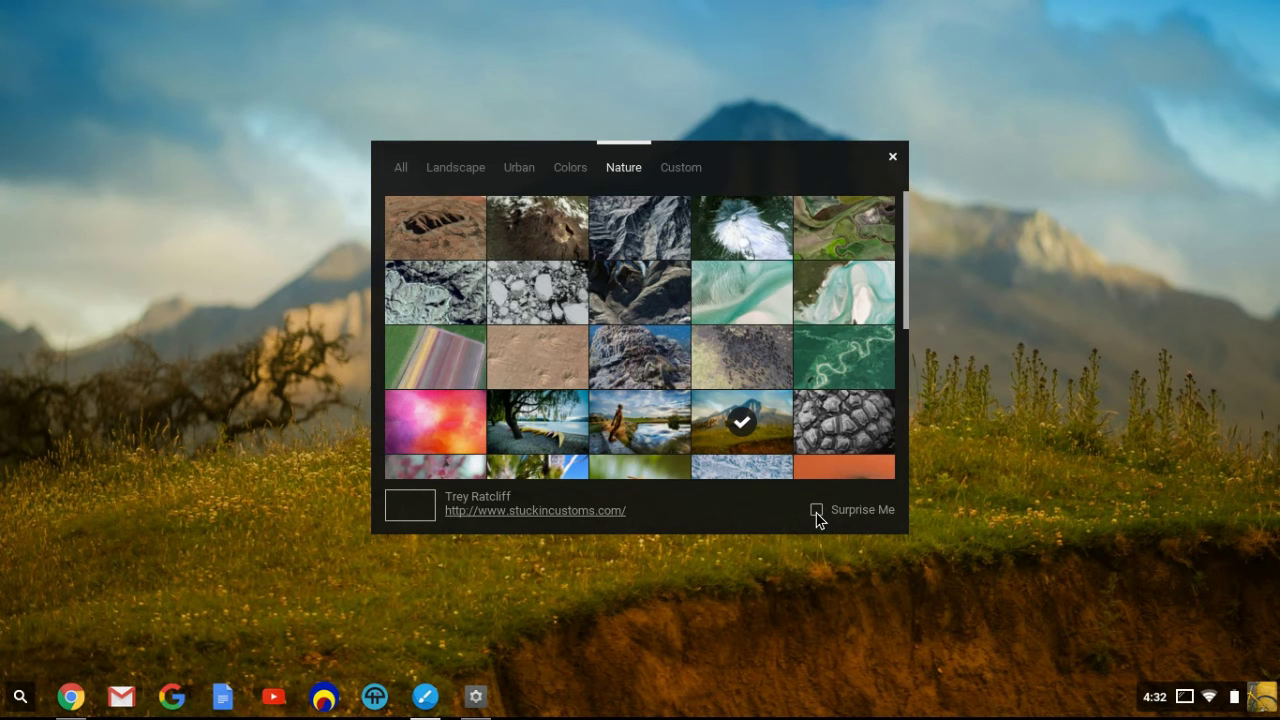
scroll(568, 320, down, 5)
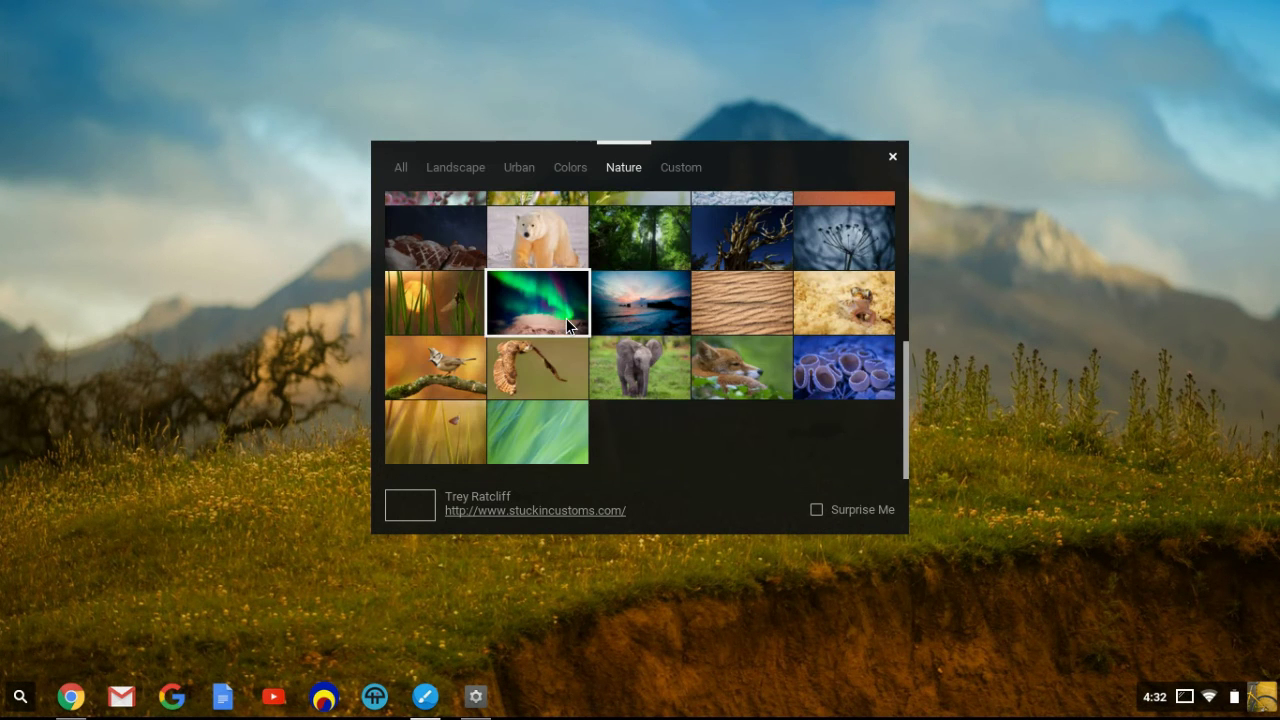
click(636, 368)
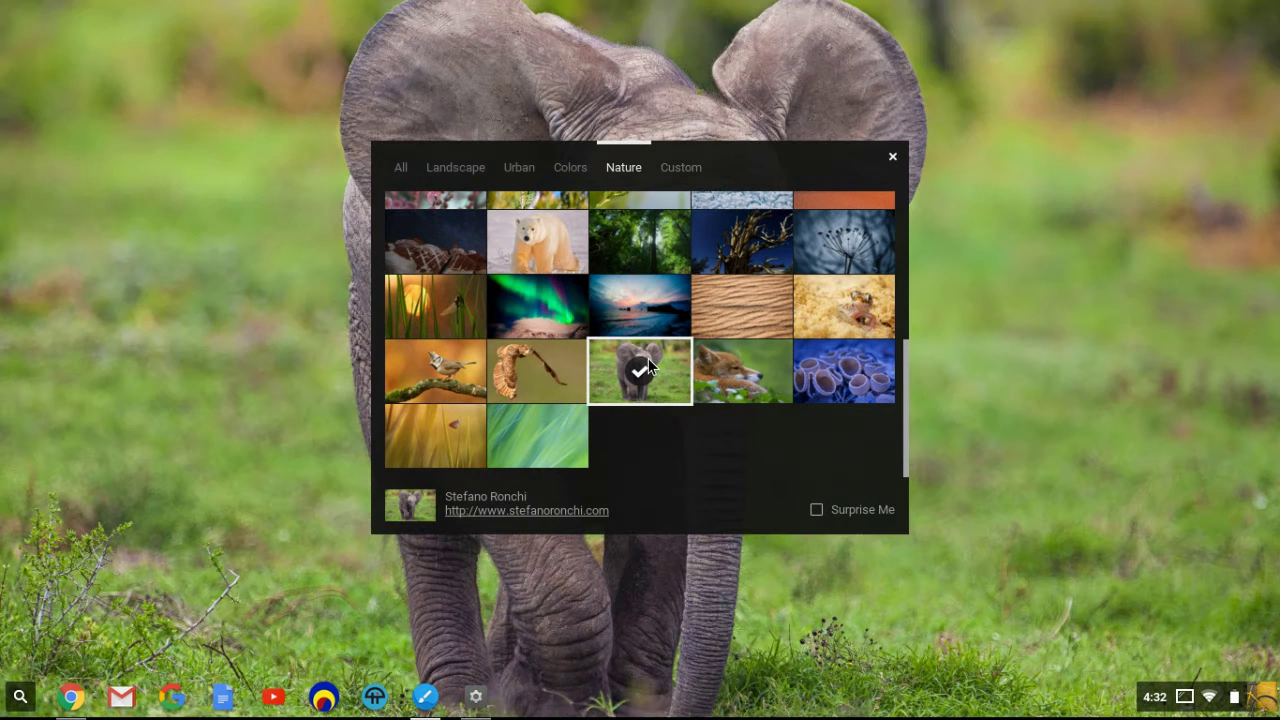
click(896, 157)
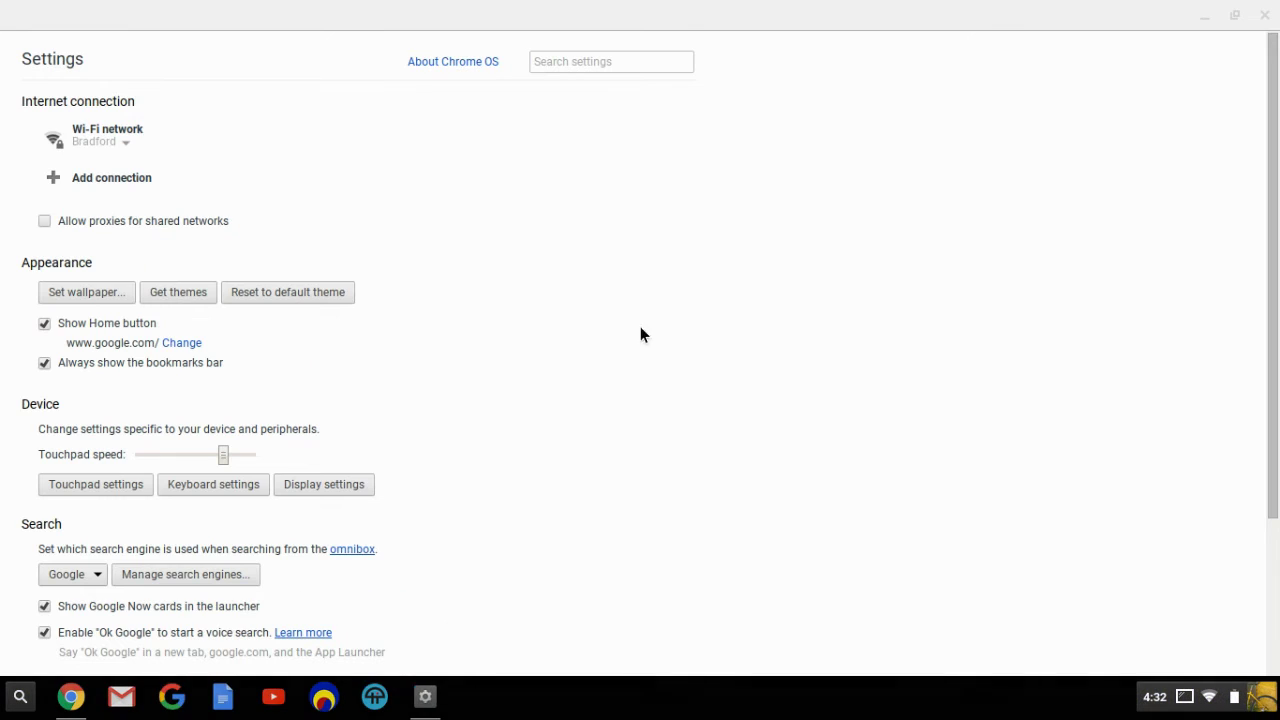
double_click(1003, 9)
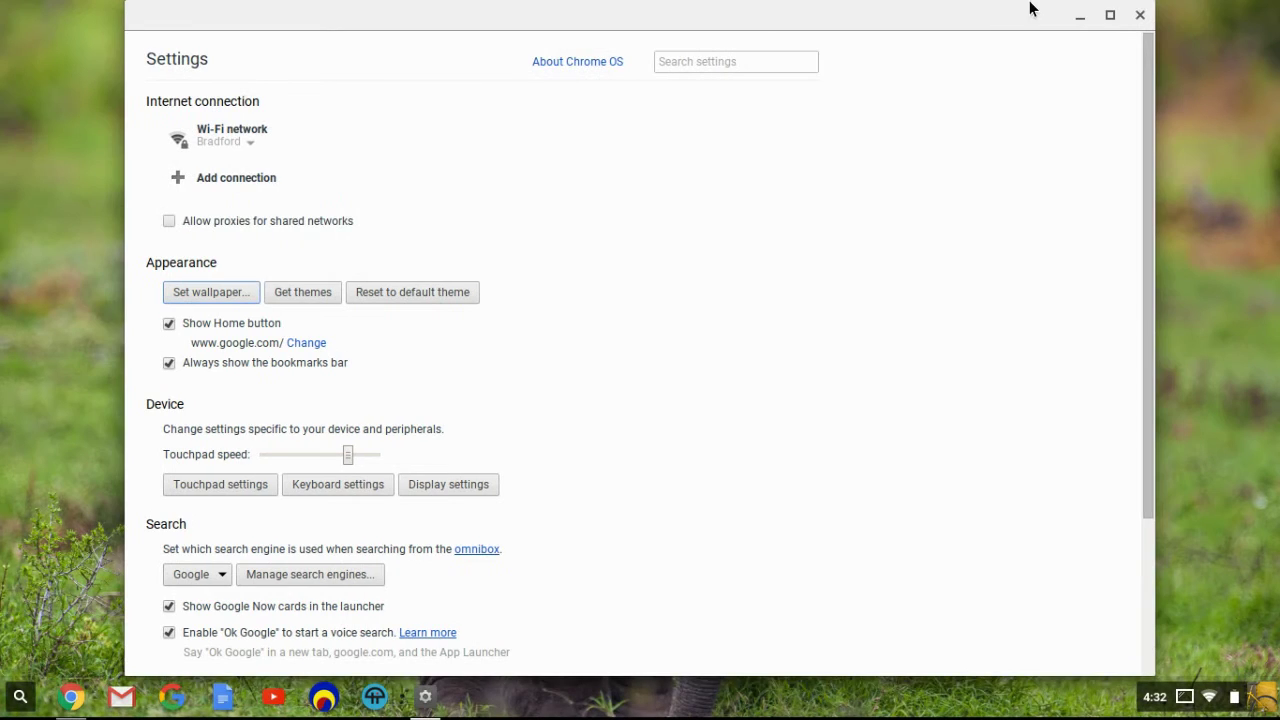
click(1079, 20)
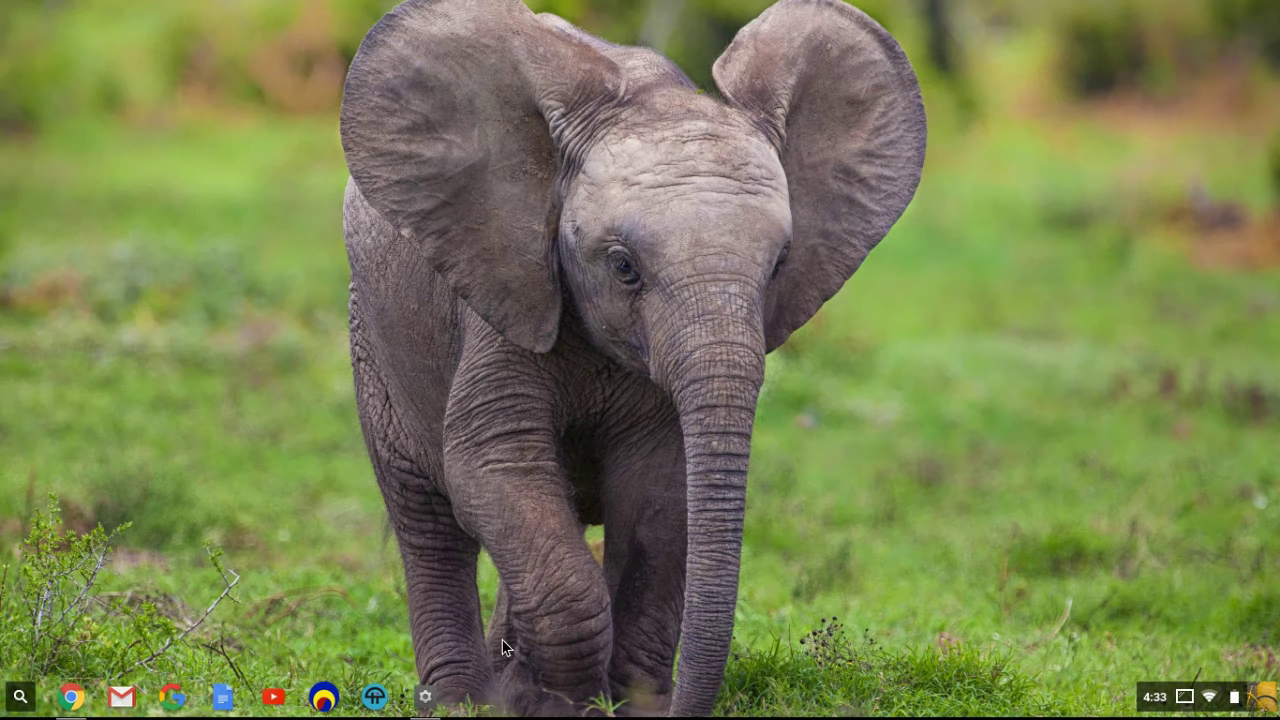
Restore Settings and add the Like theme from the Web Store Themes gallery to Chrome.
click(424, 696)
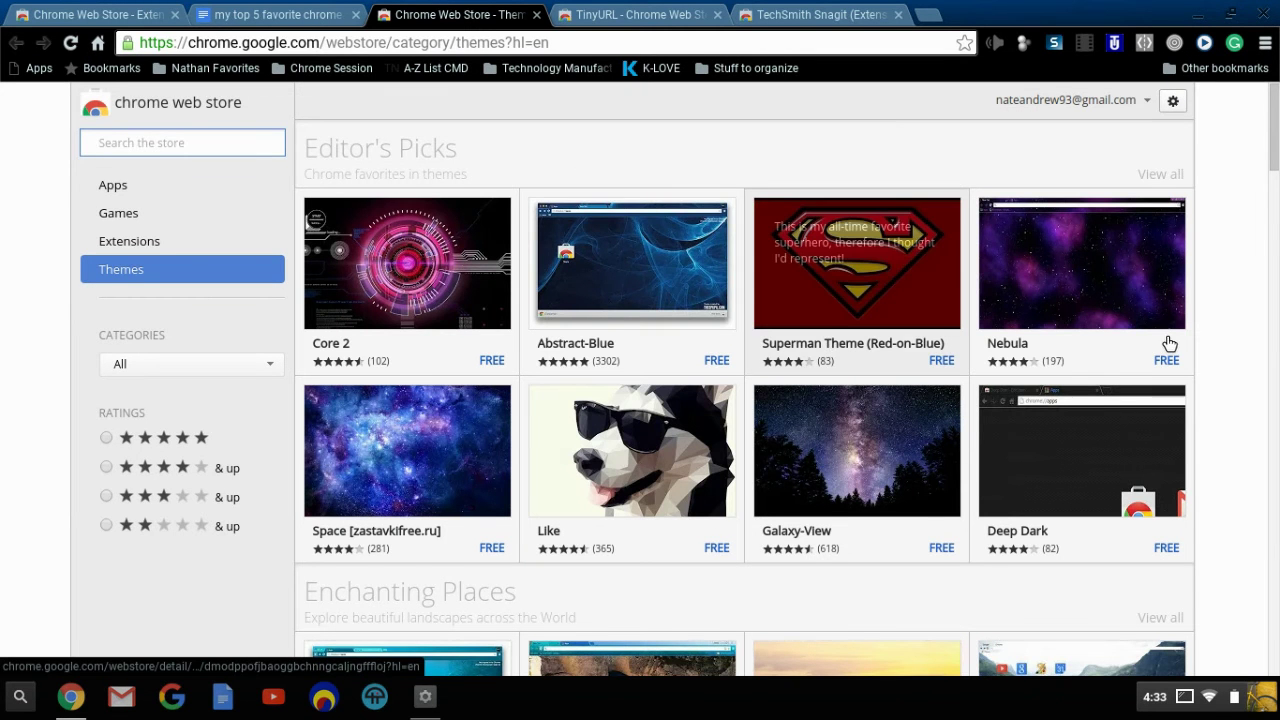
scroll(1169, 344, down, 4)
scroll(1169, 344, up, 3)
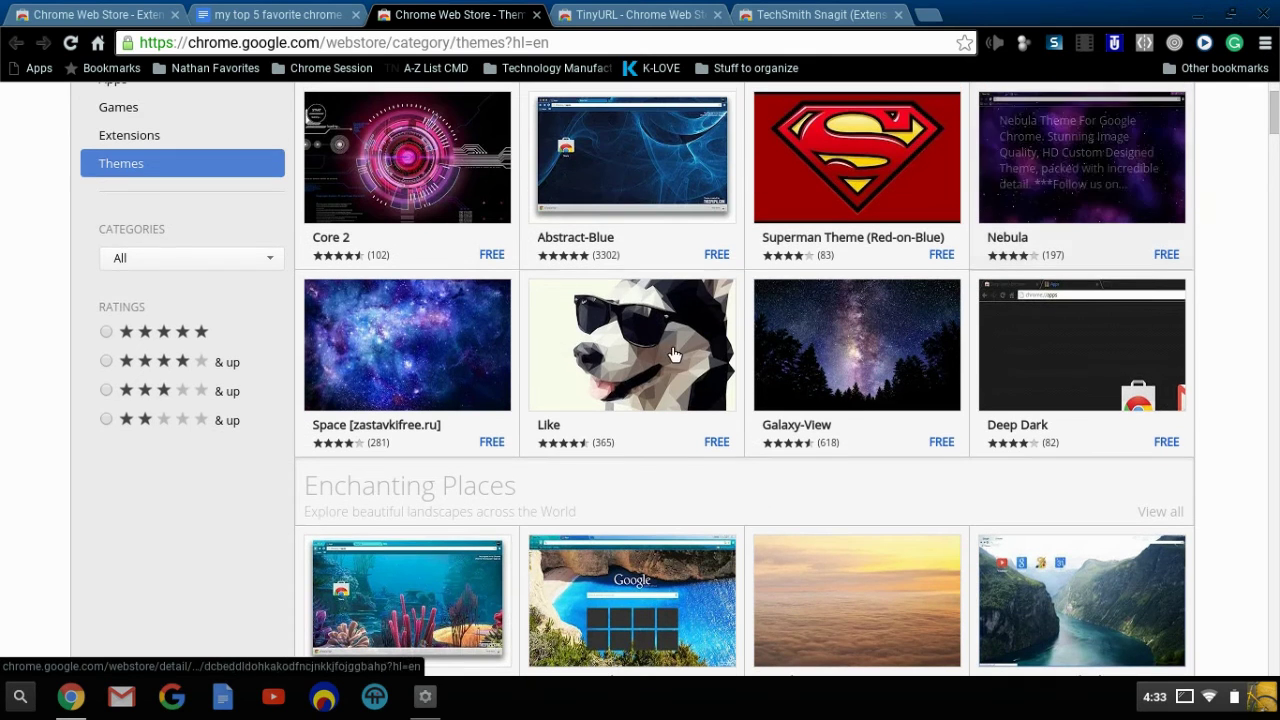
click(674, 354)
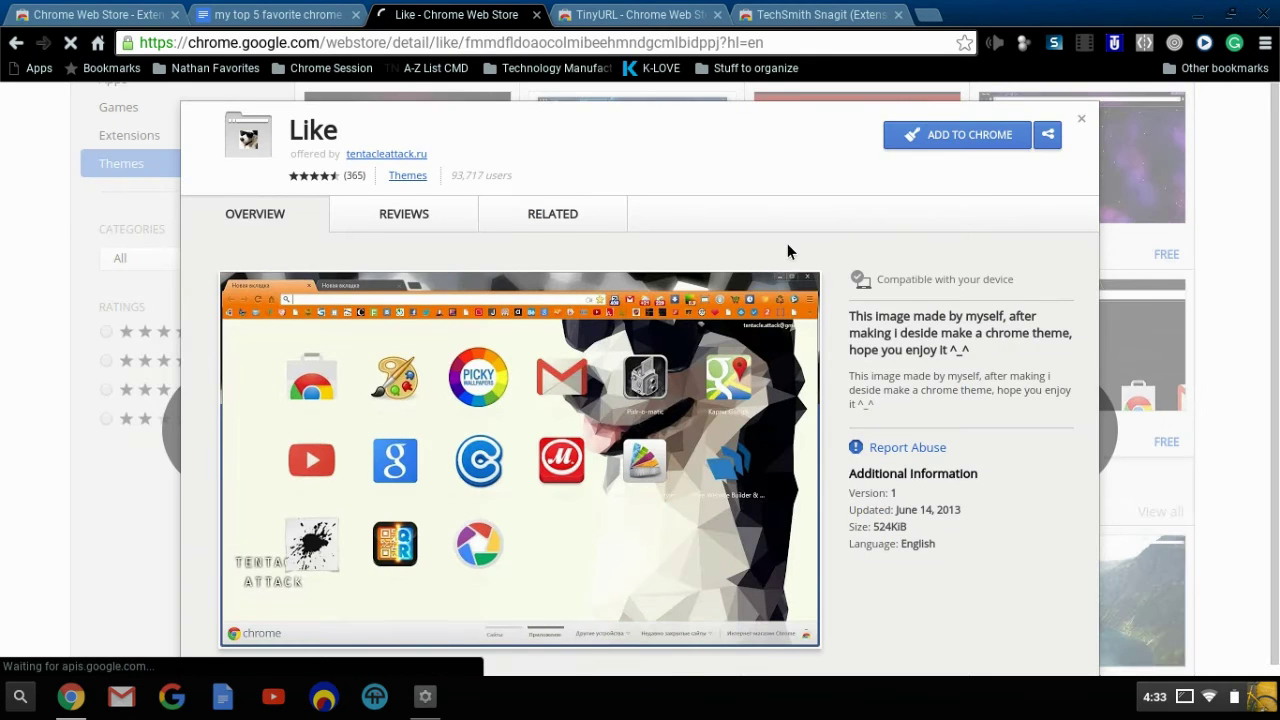
click(970, 140)
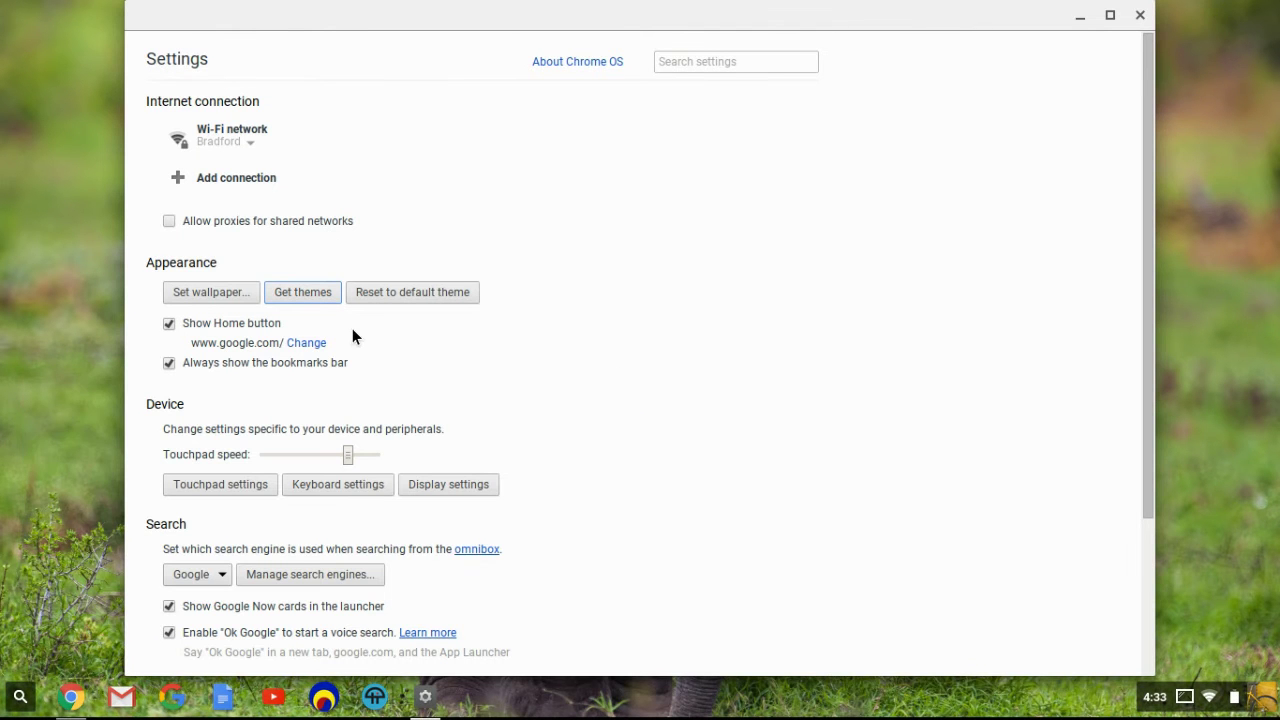
Reset to the default theme, then close the Like theme page and minimize the browser.
click(422, 293)
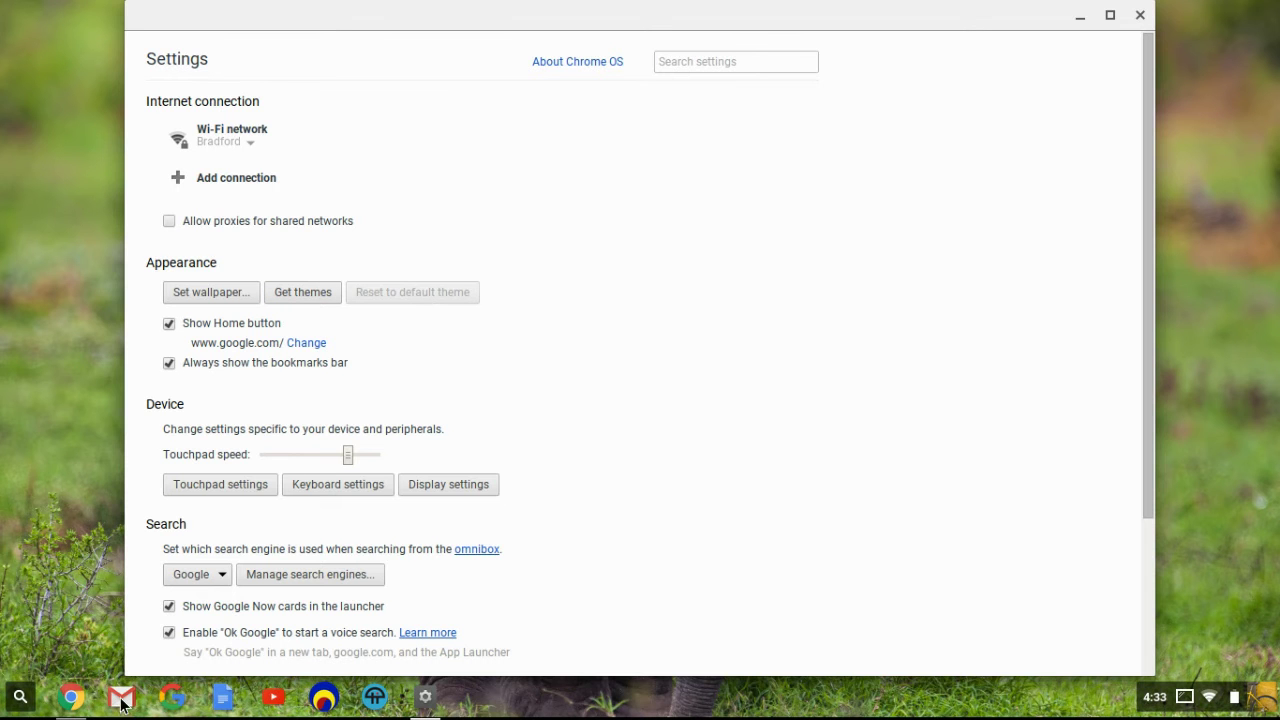
click(72, 700)
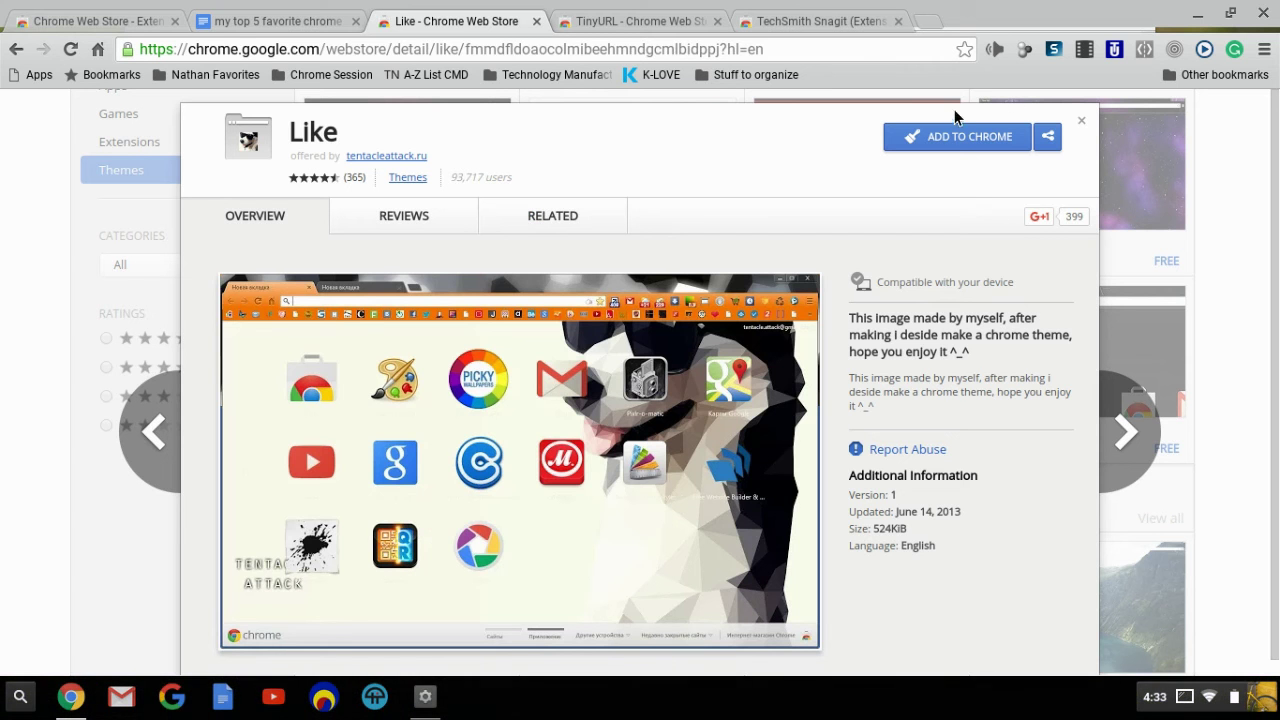
click(1084, 121)
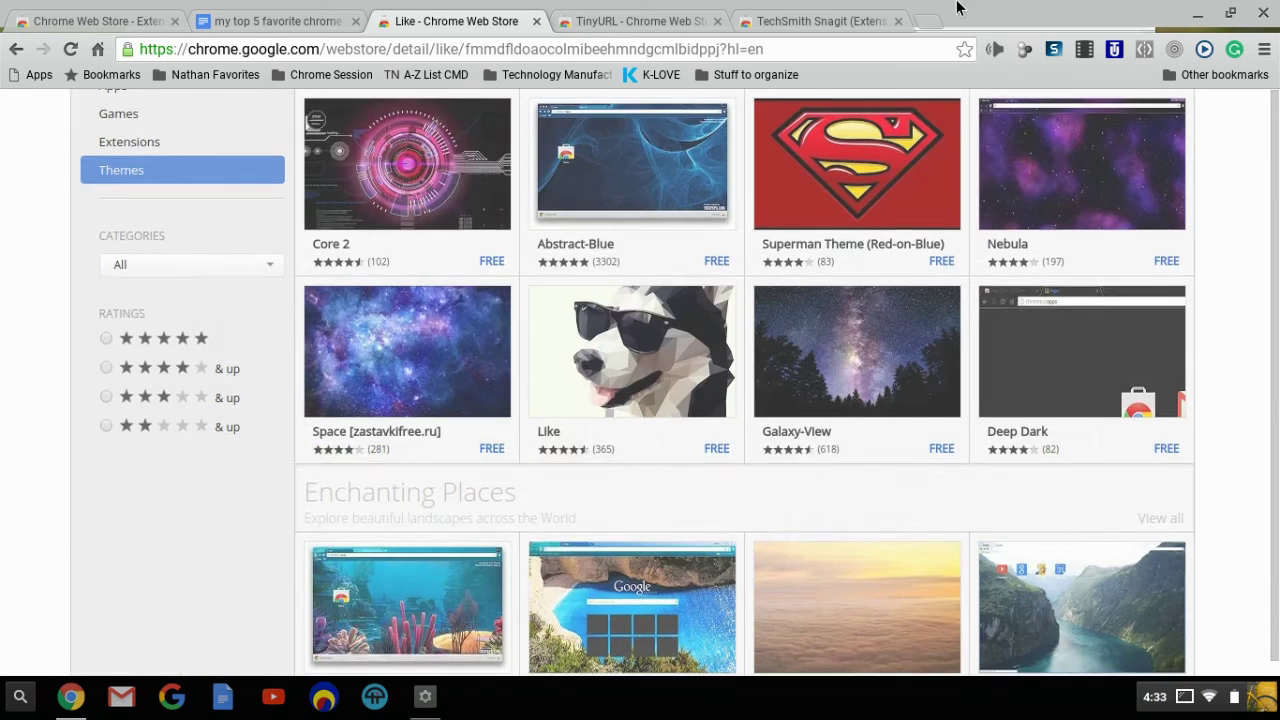
click(935, 17)
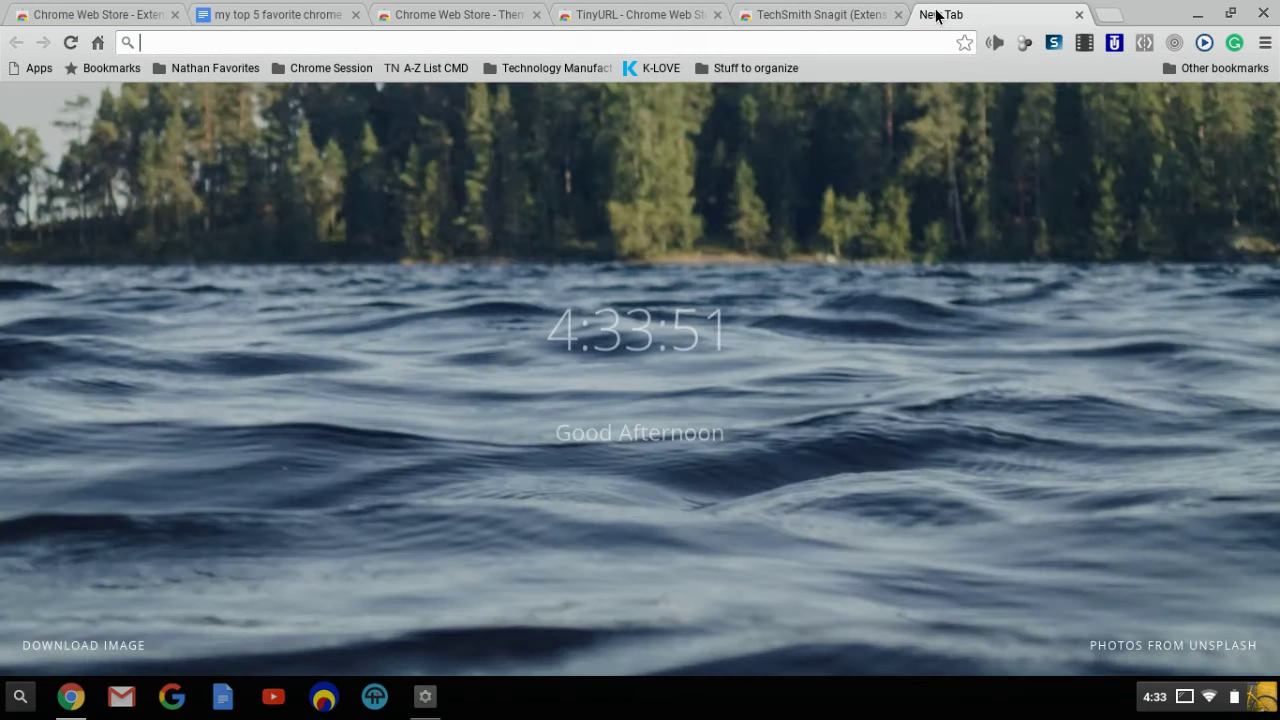
click(1079, 14)
click(1196, 10)
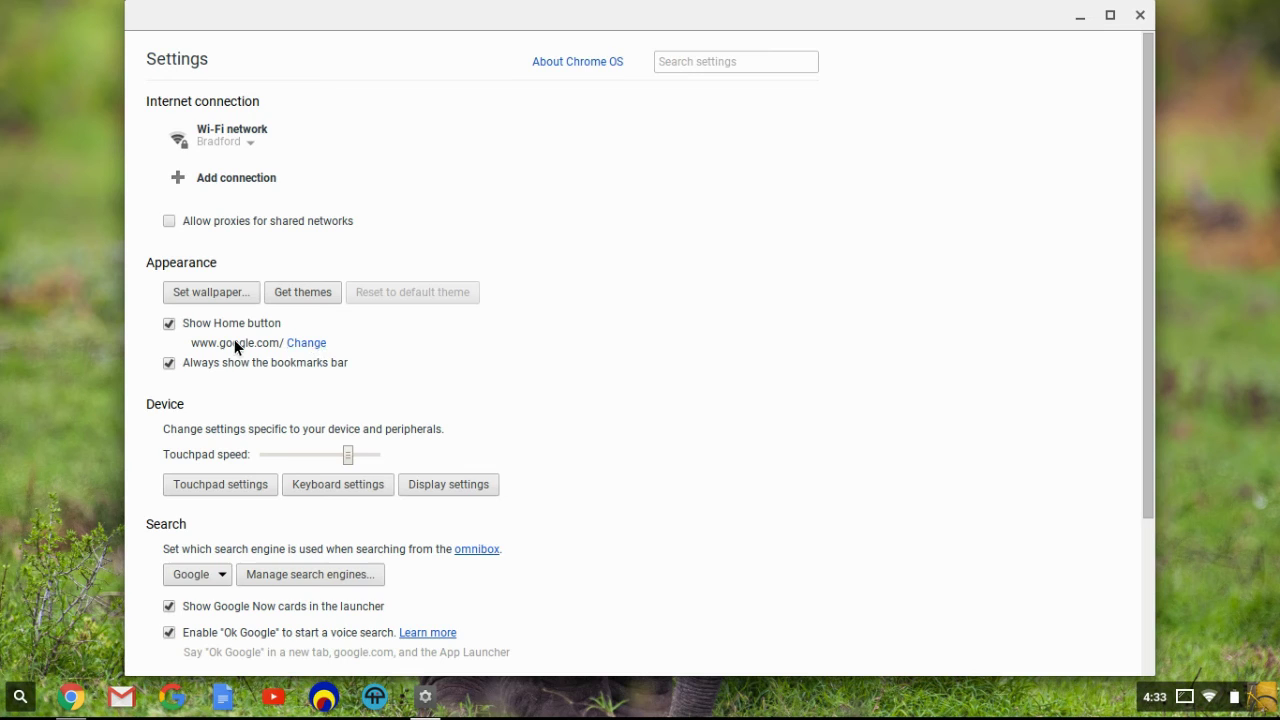
click(300, 343)
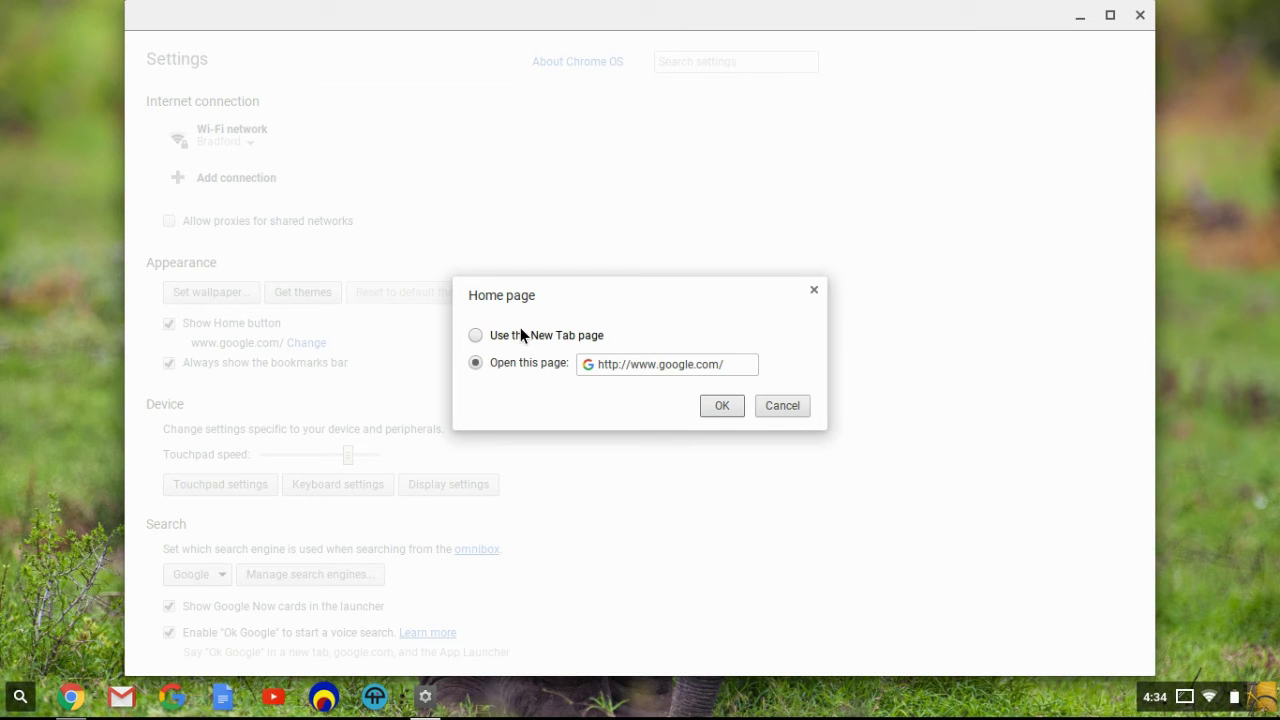
click(781, 406)
click(306, 343)
double_click(614, 366)
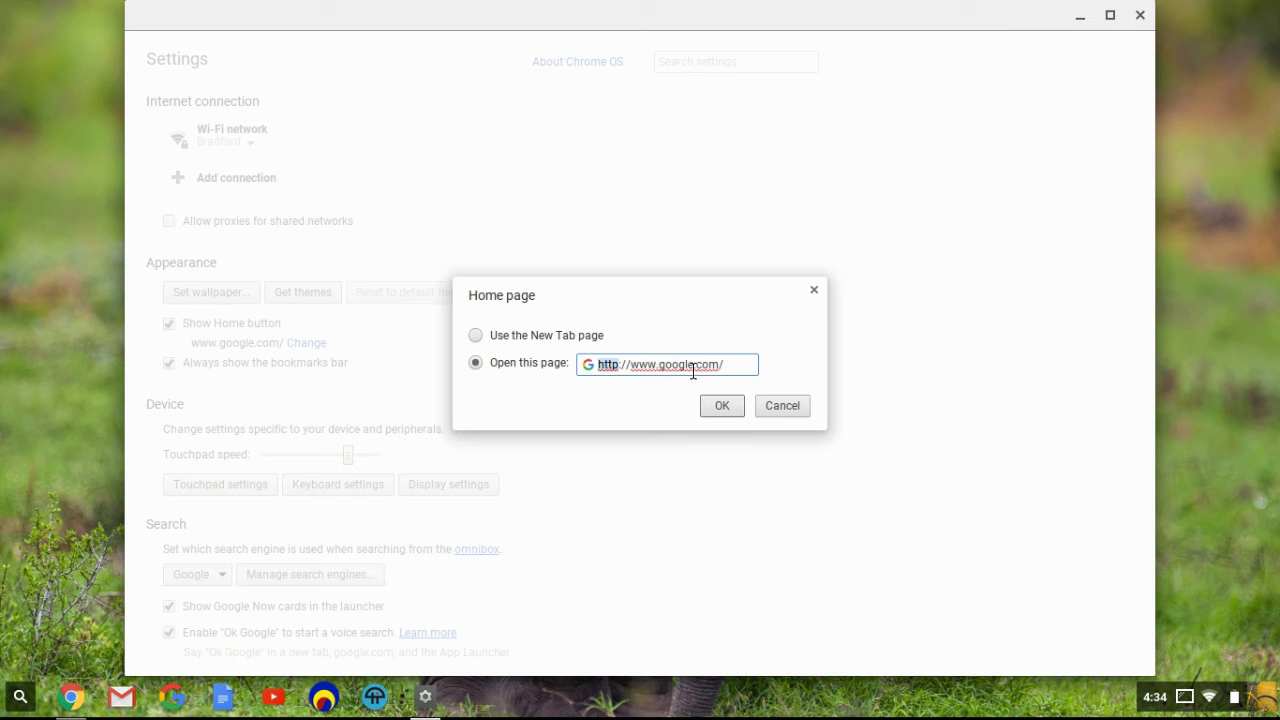
click(721, 405)
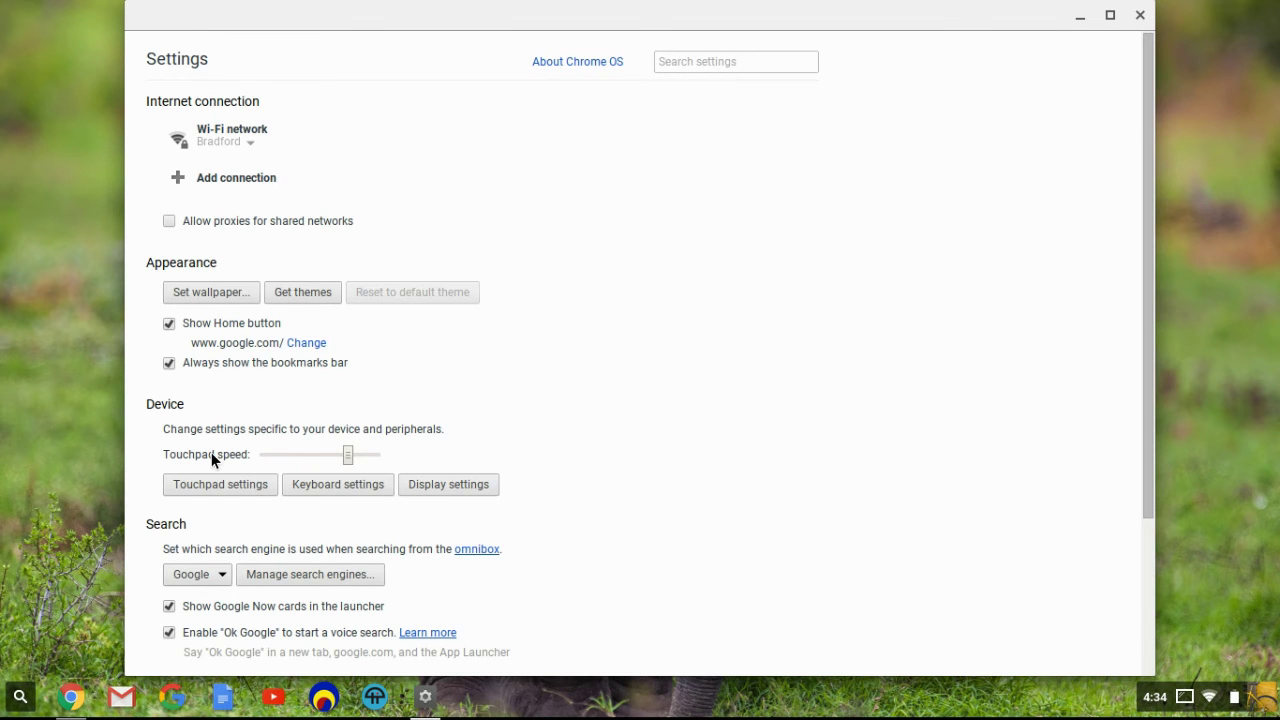
Open Touchpad settings, then close the touchpad help tab and minimize the browser.
scroll(211, 455, down, 2)
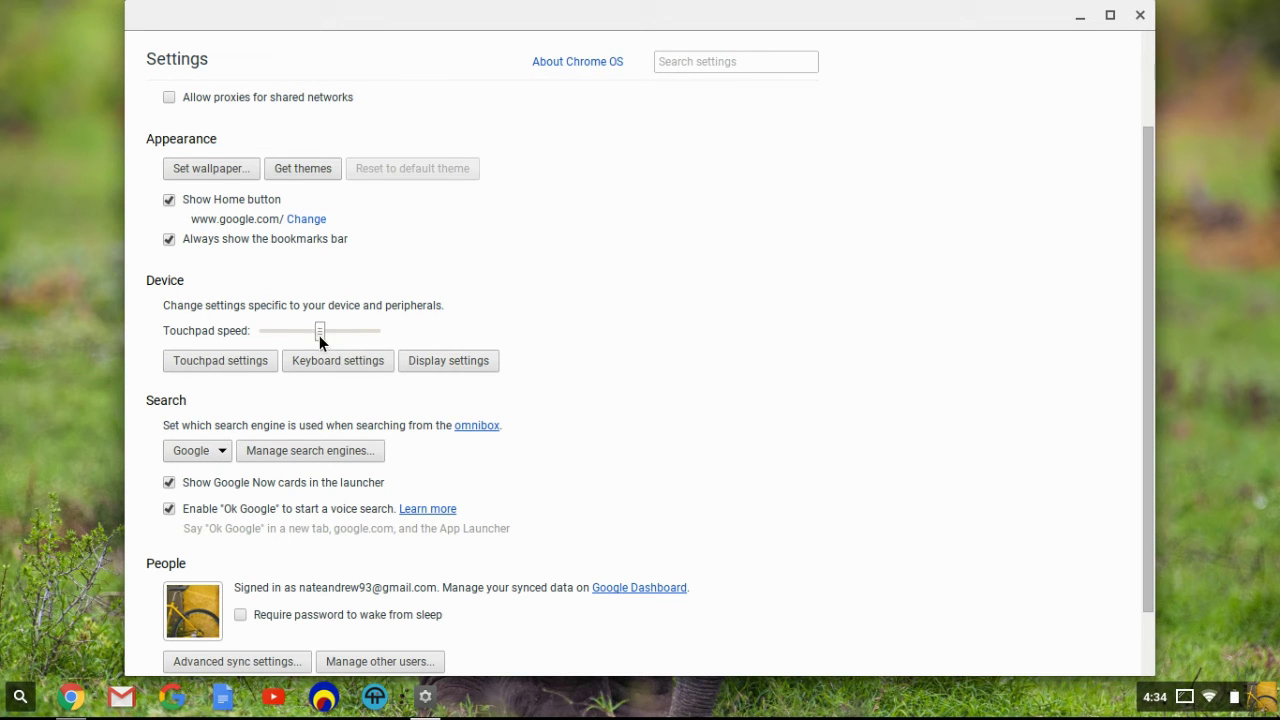
click(250, 362)
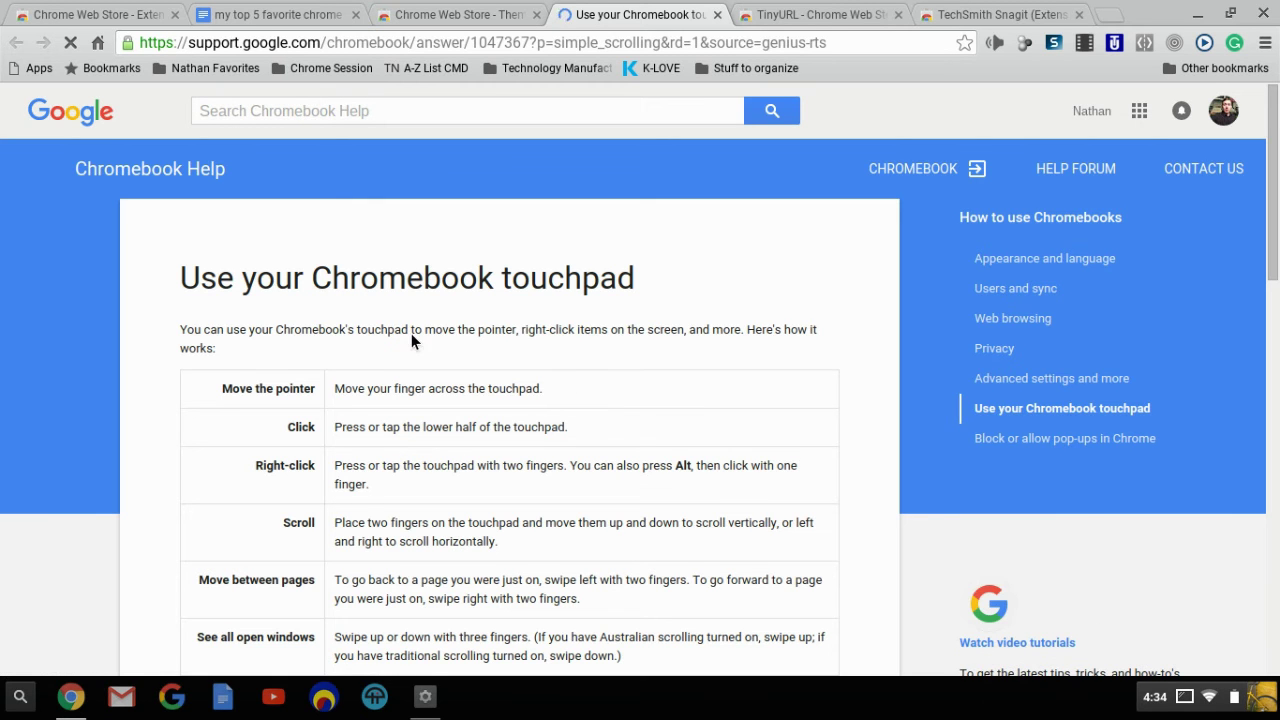
scroll(466, 323, down, 3)
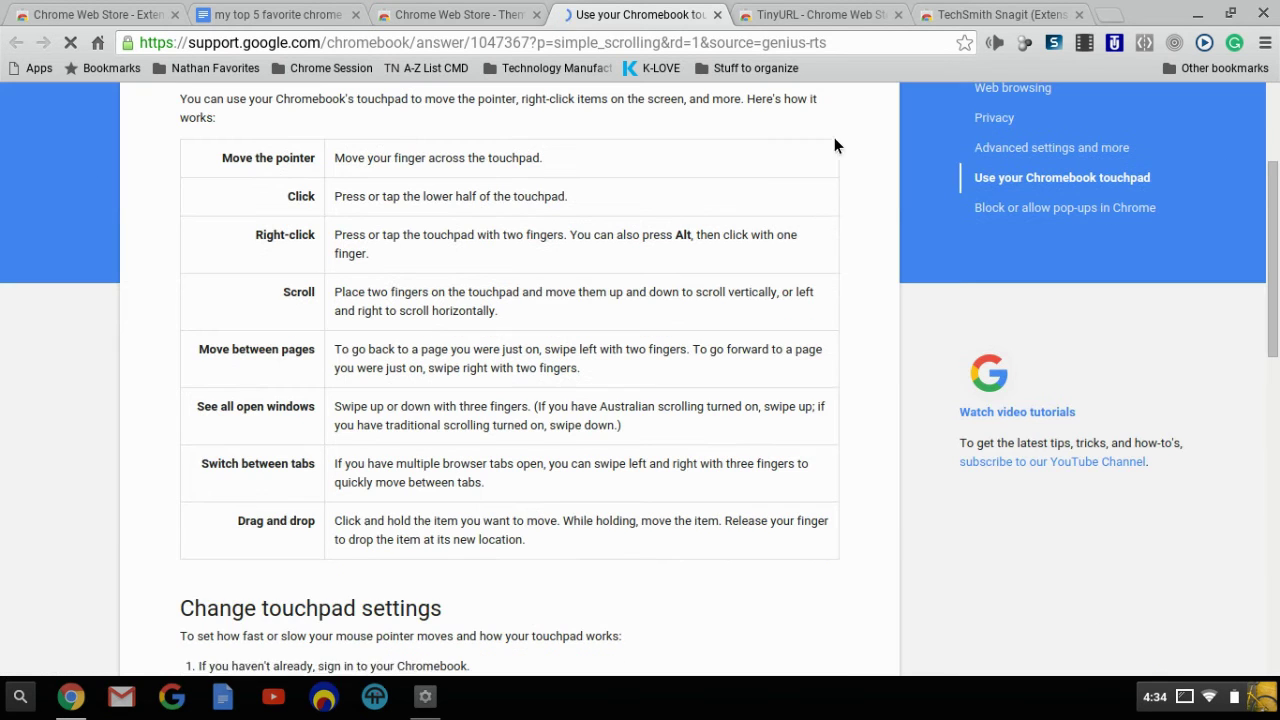
click(717, 15)
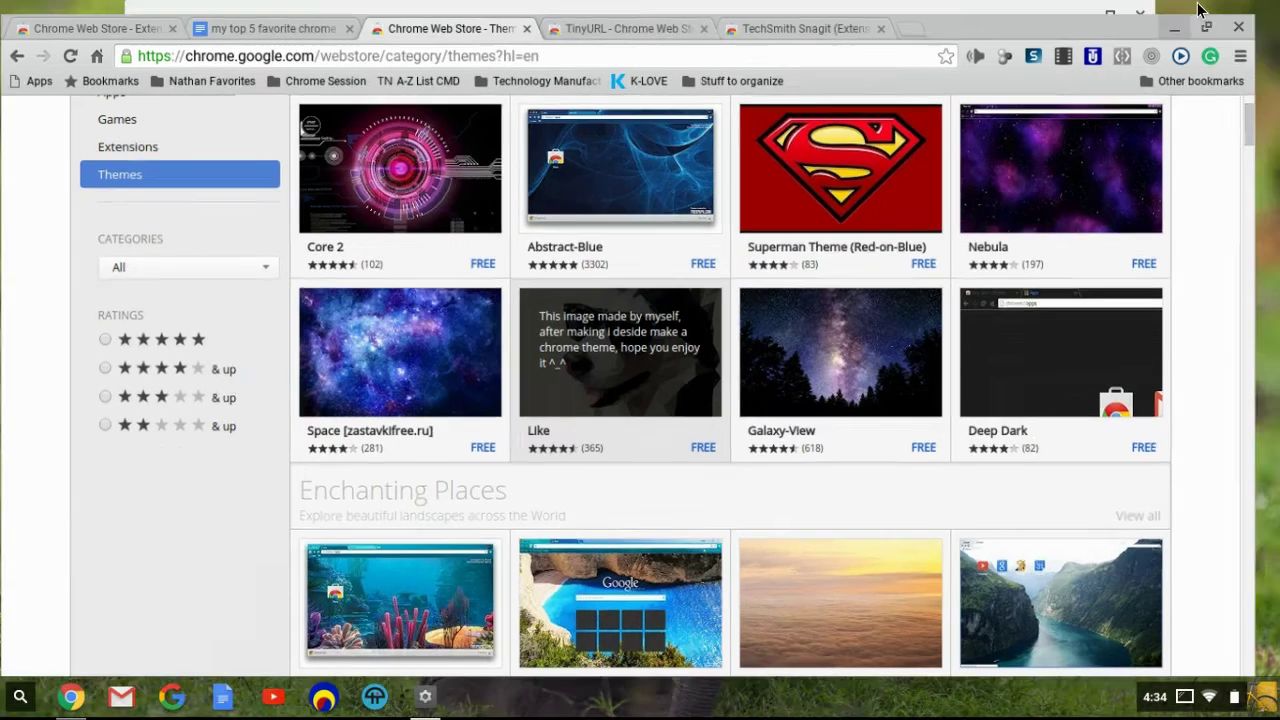
click(1198, 13)
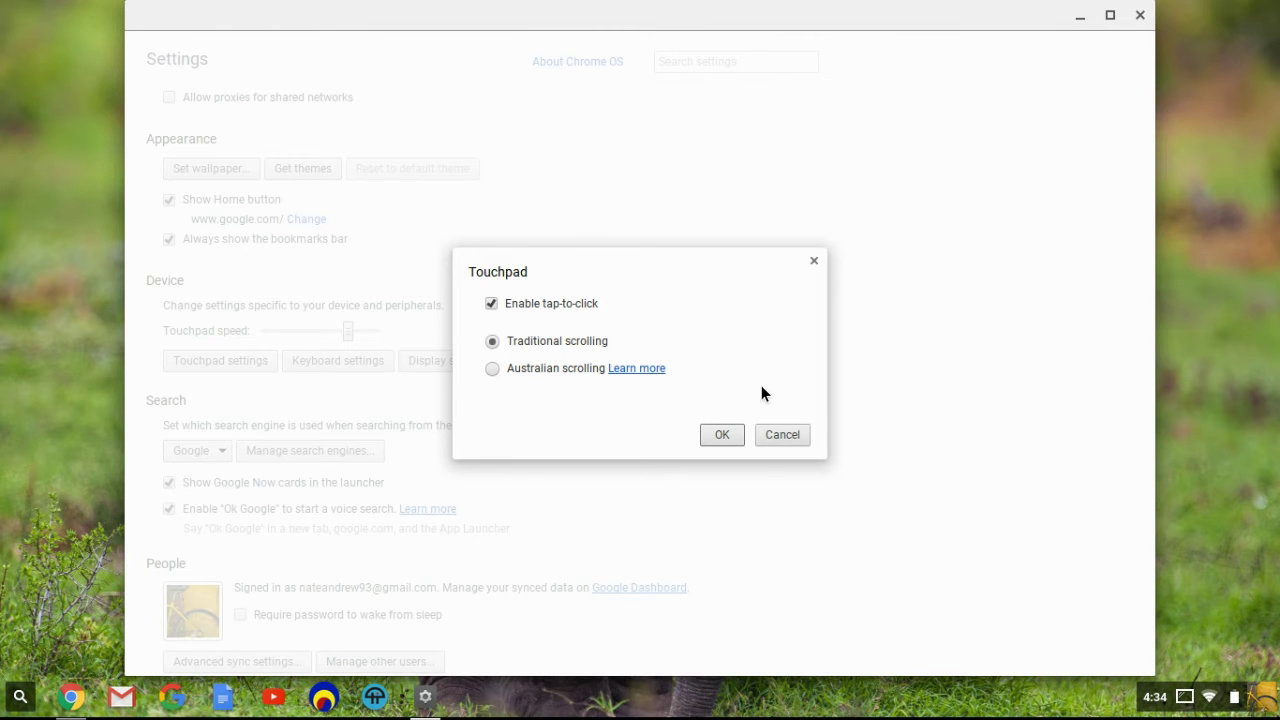
Confirm the Touchpad dialog, then review Manage search engines and close it, keeping Google default.
click(722, 435)
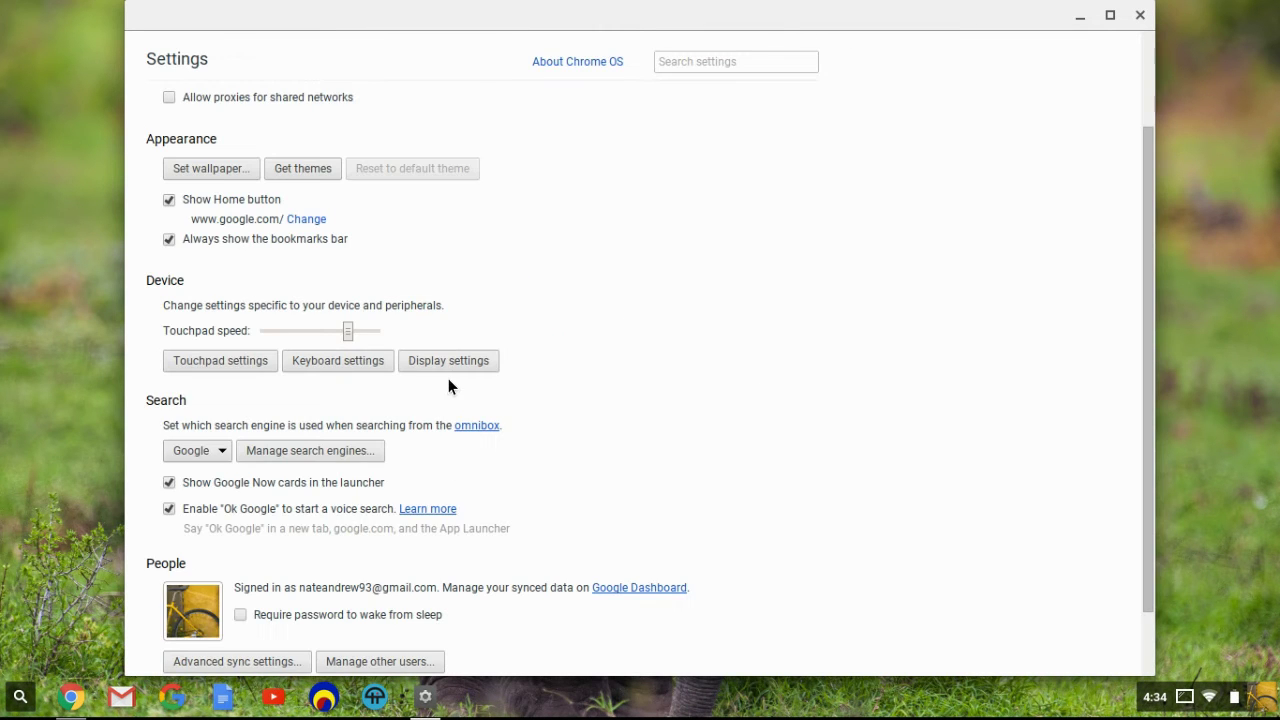
scroll(448, 380, down, 2)
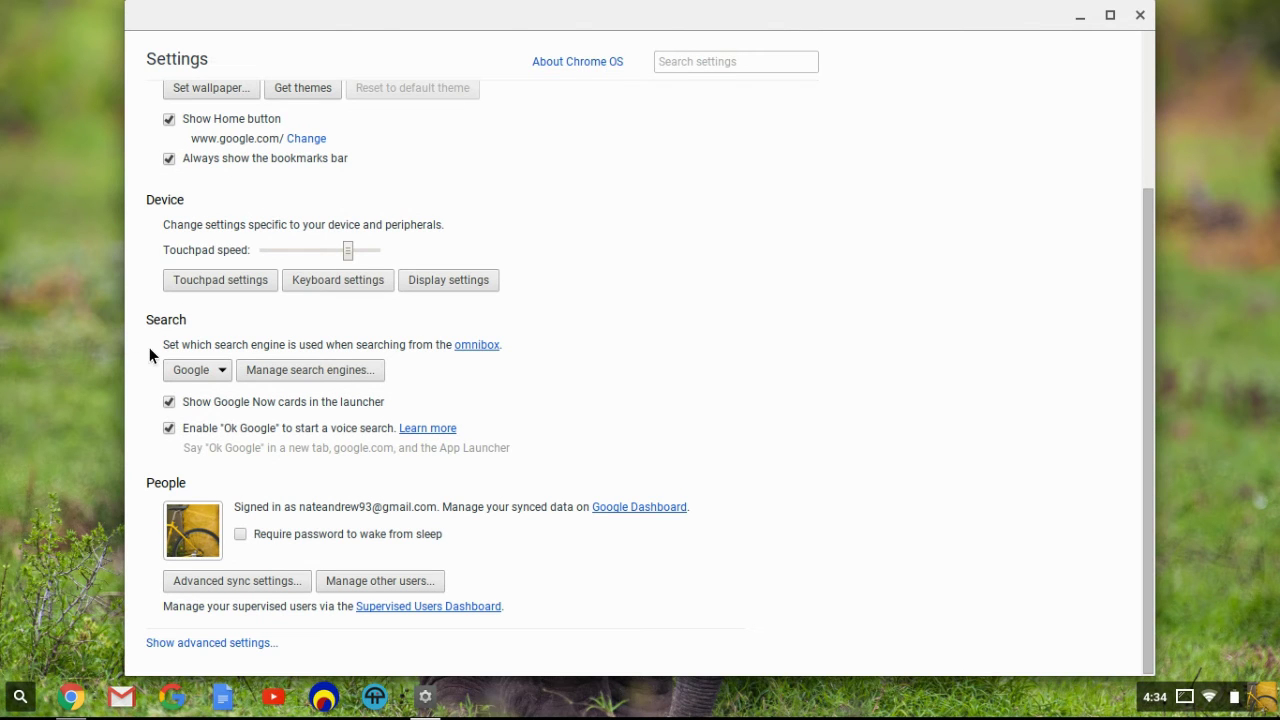
click(200, 378)
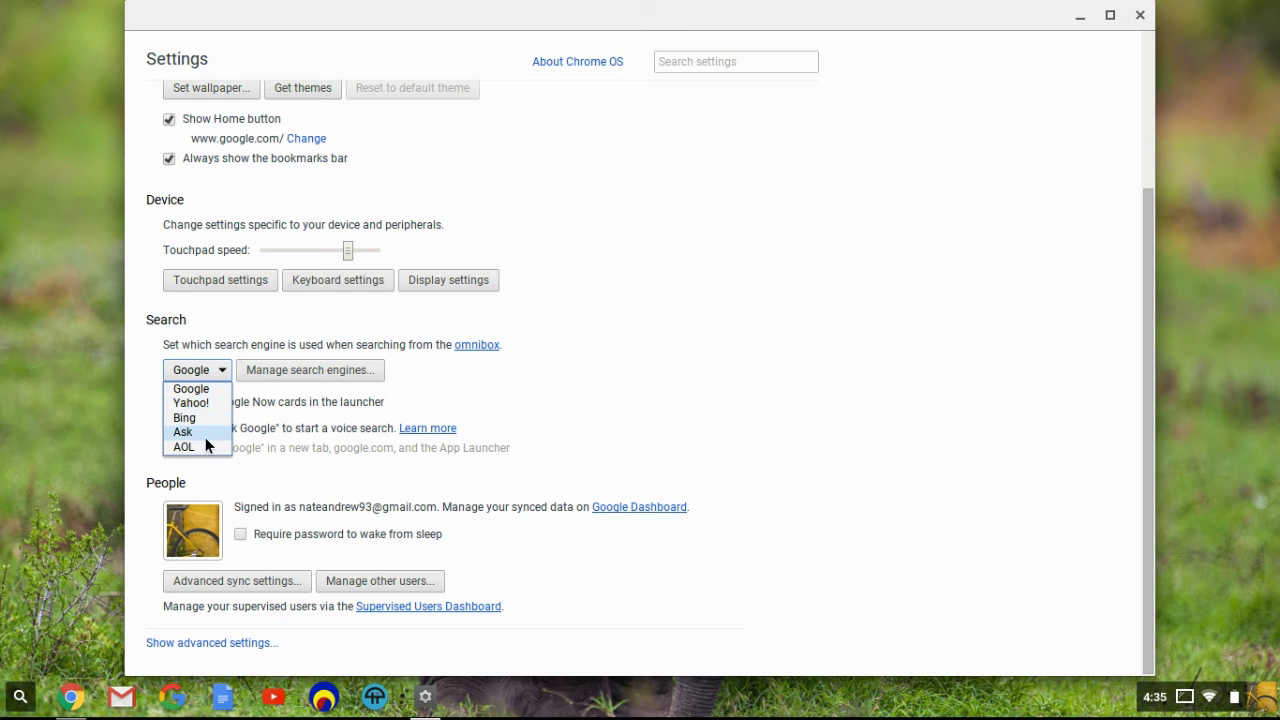
click(300, 374)
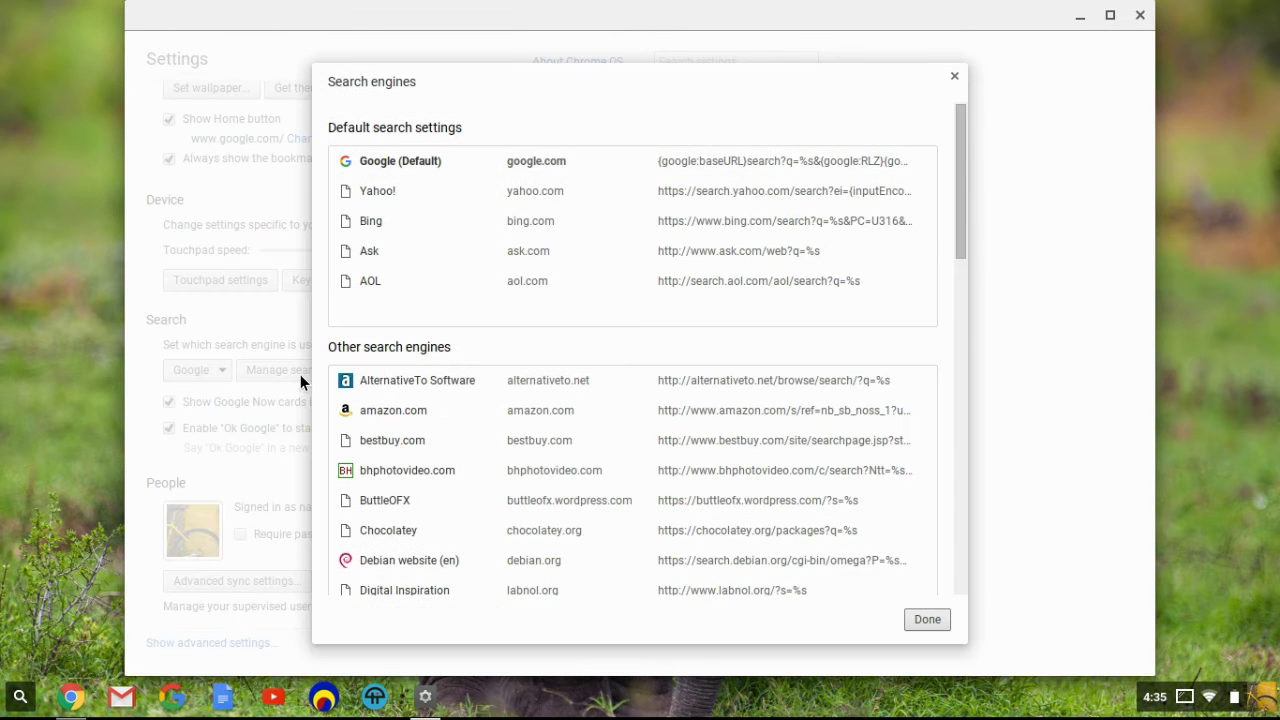
scroll(568, 272, down, 4)
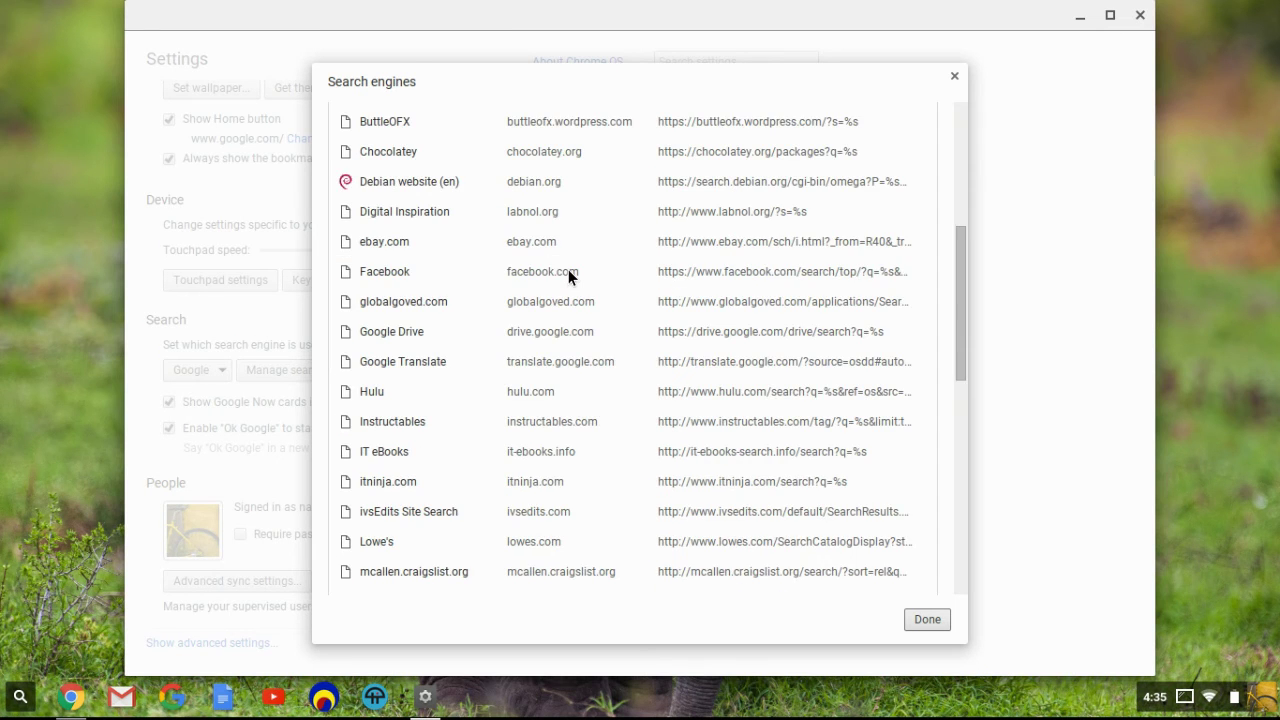
scroll(568, 277, down, 5)
scroll(568, 277, up, 1)
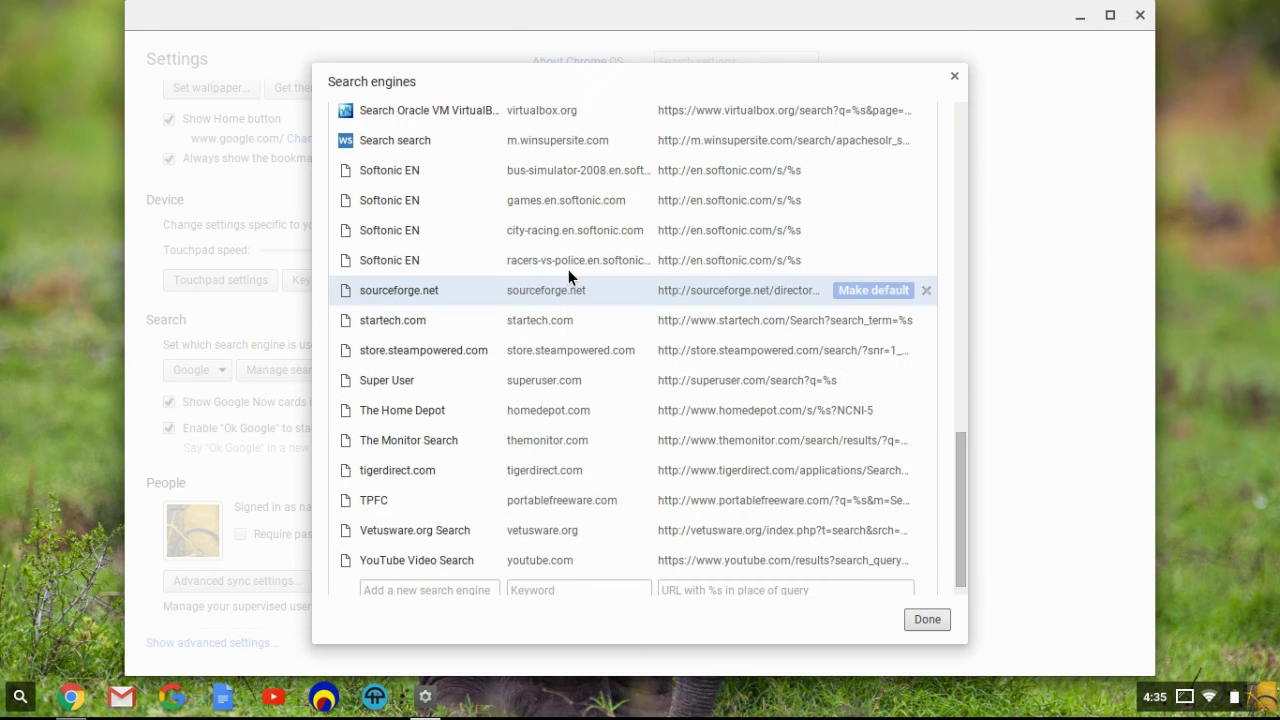
scroll(568, 269, up, 10)
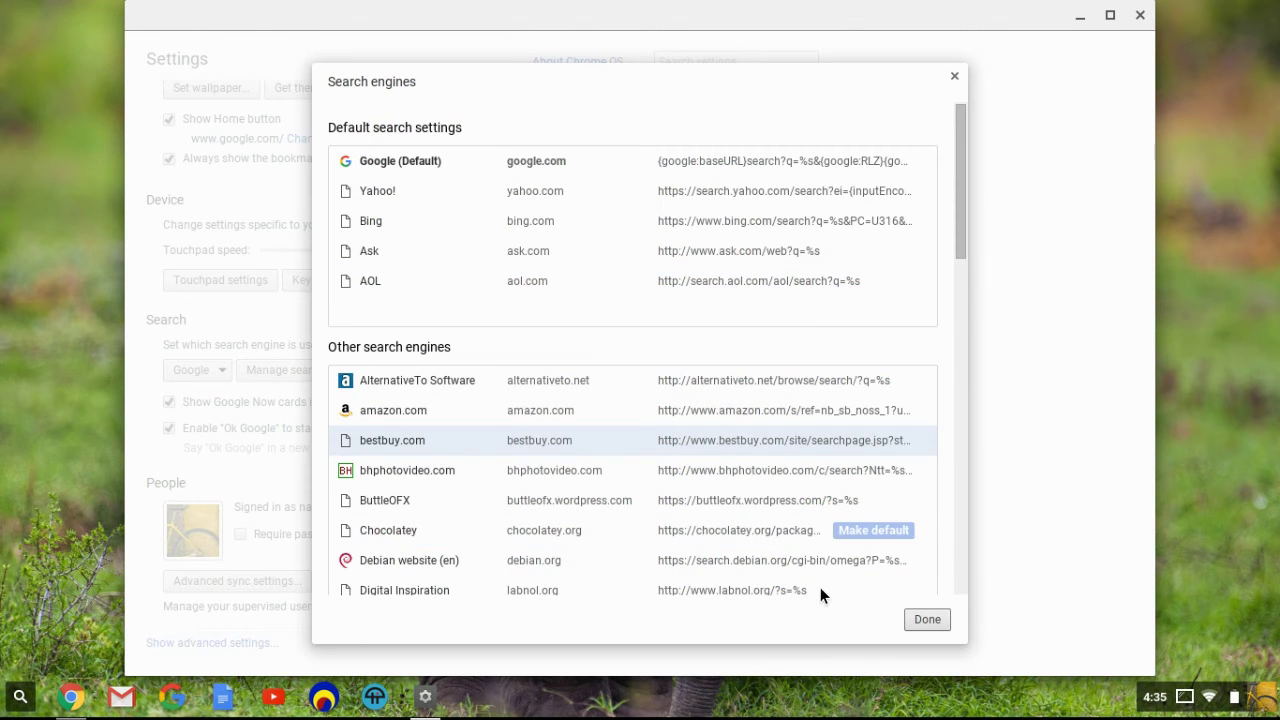
click(936, 619)
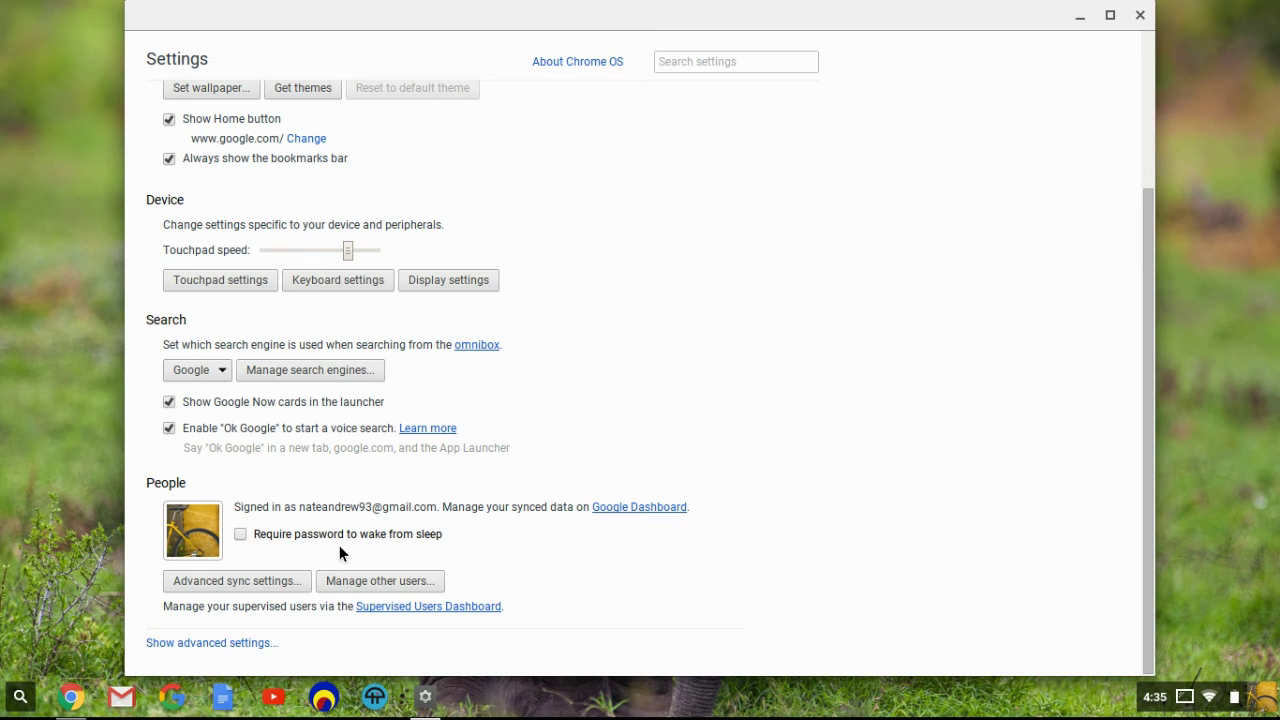
Review Advanced sync settings and Manage other users, closing both unchanged.
click(273, 586)
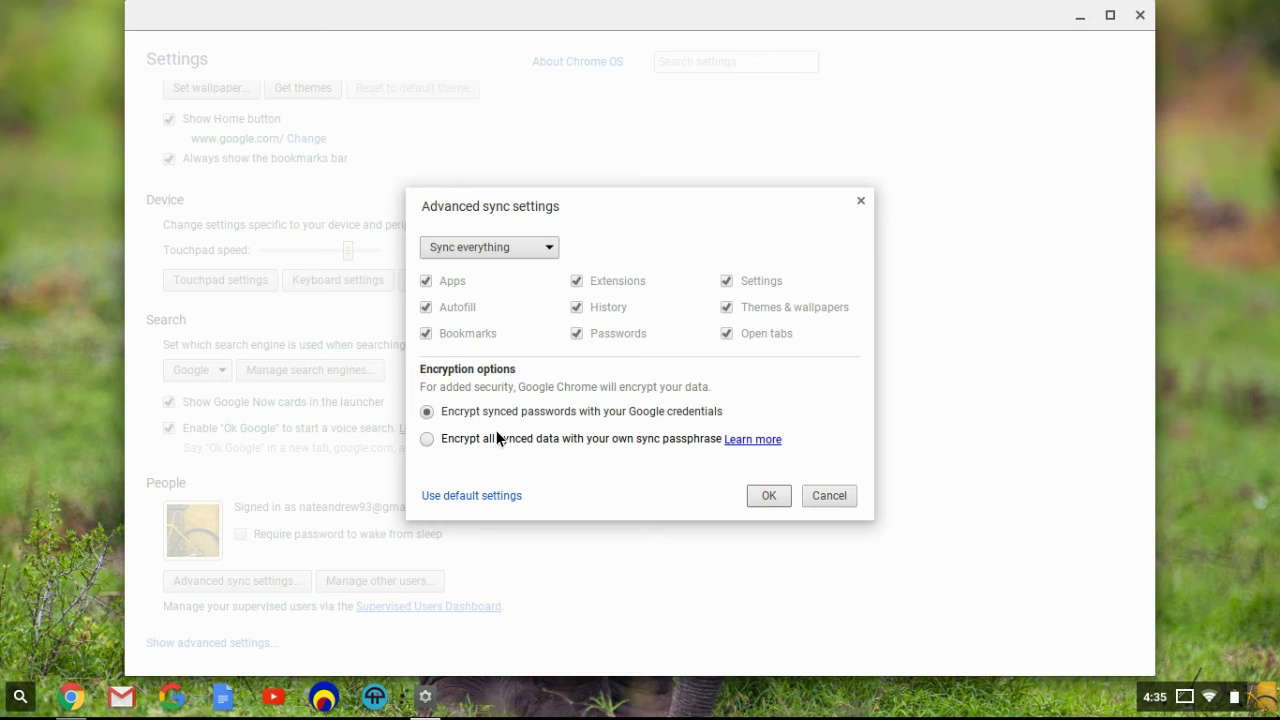
click(761, 499)
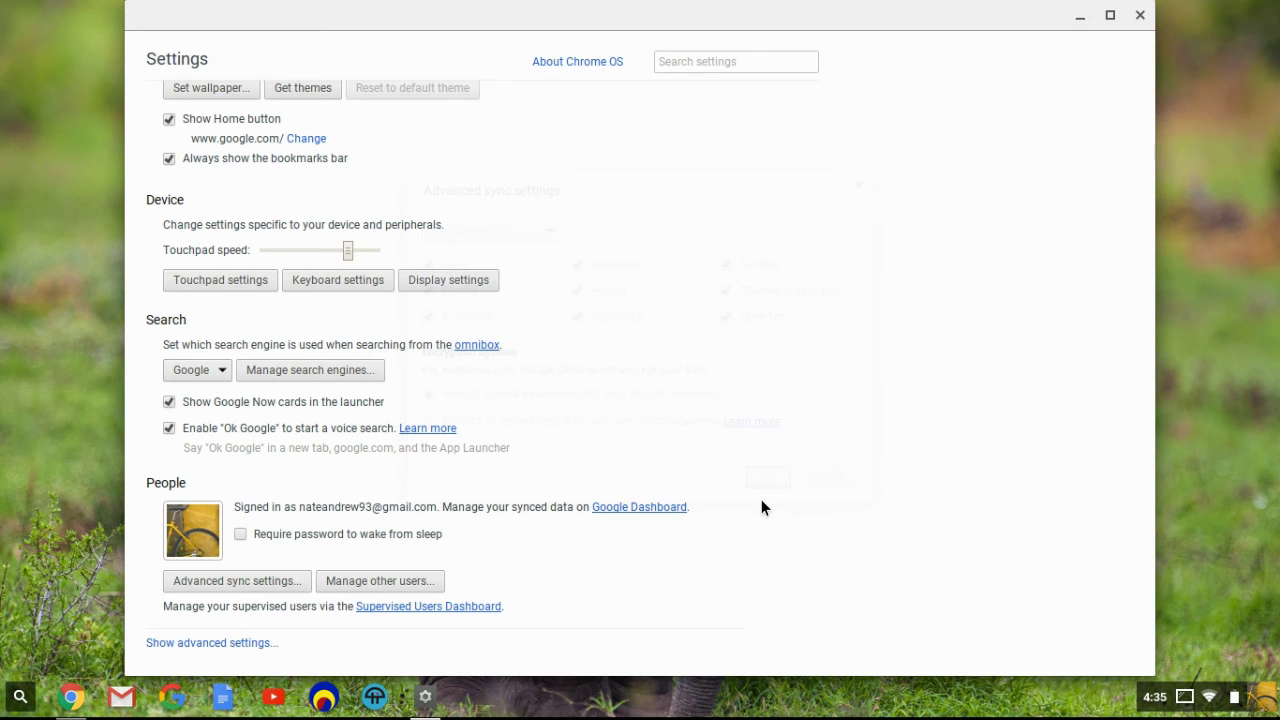
click(416, 589)
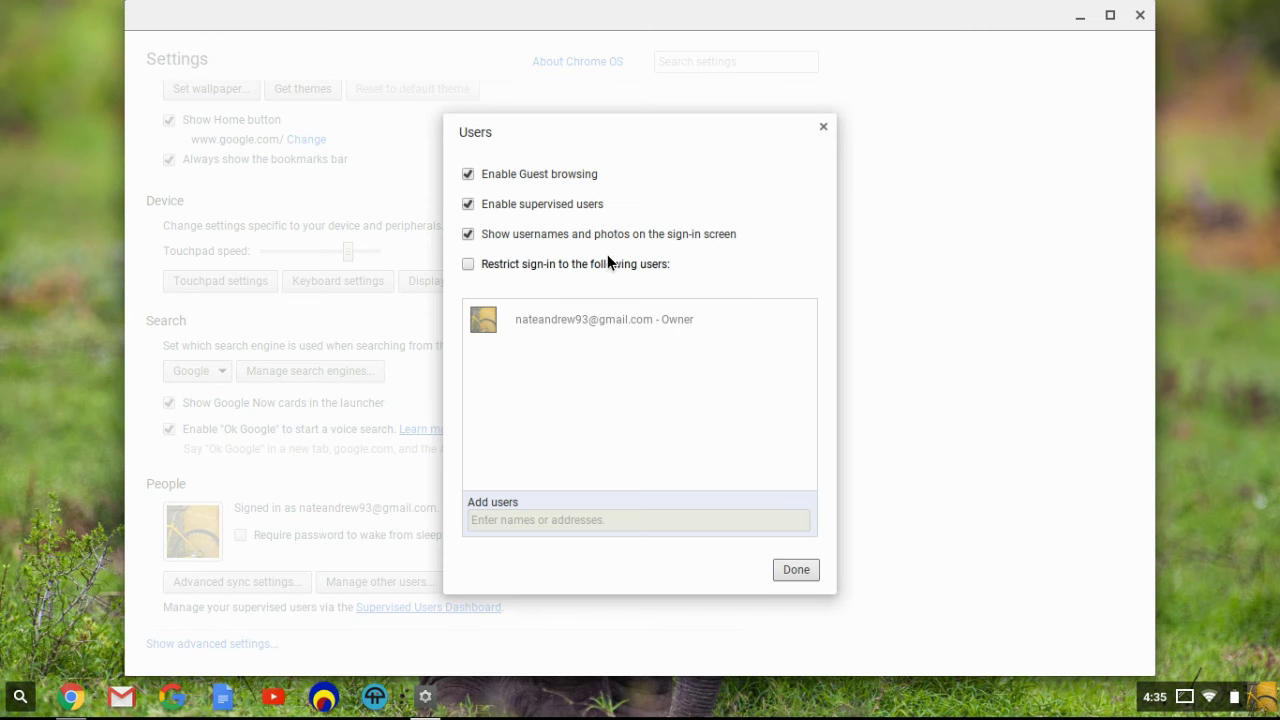
click(804, 572)
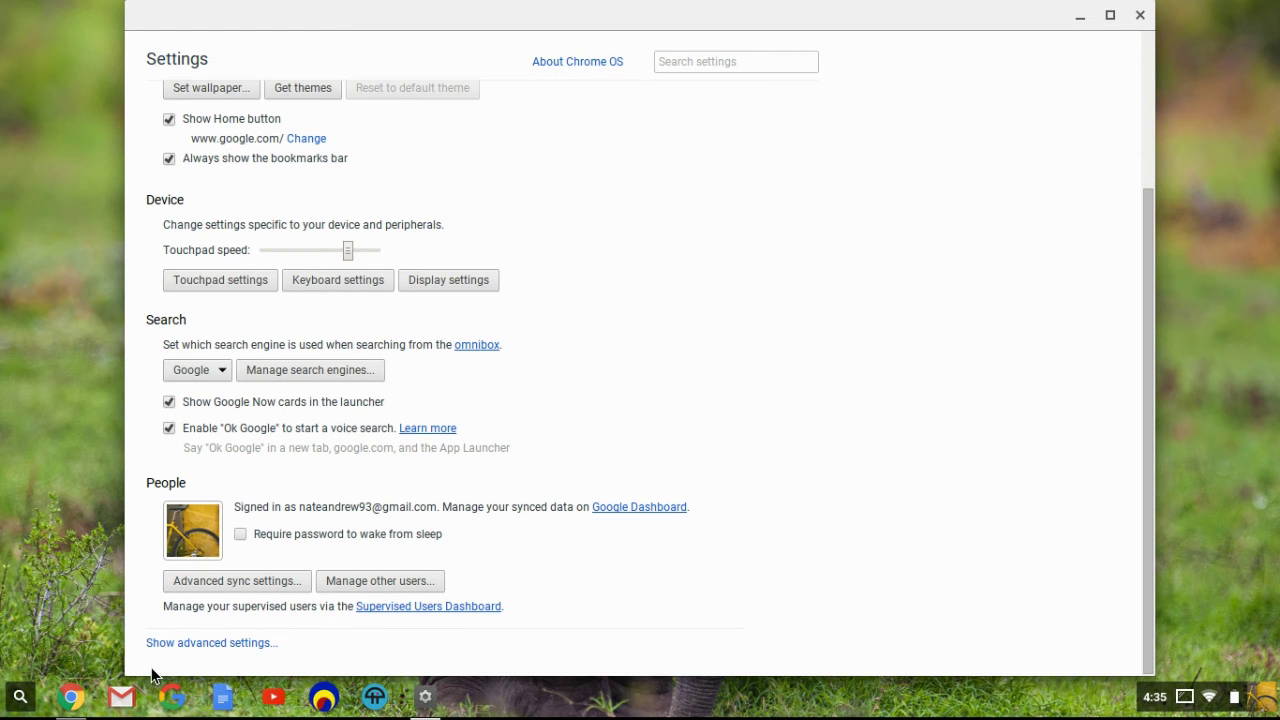
click(212, 645)
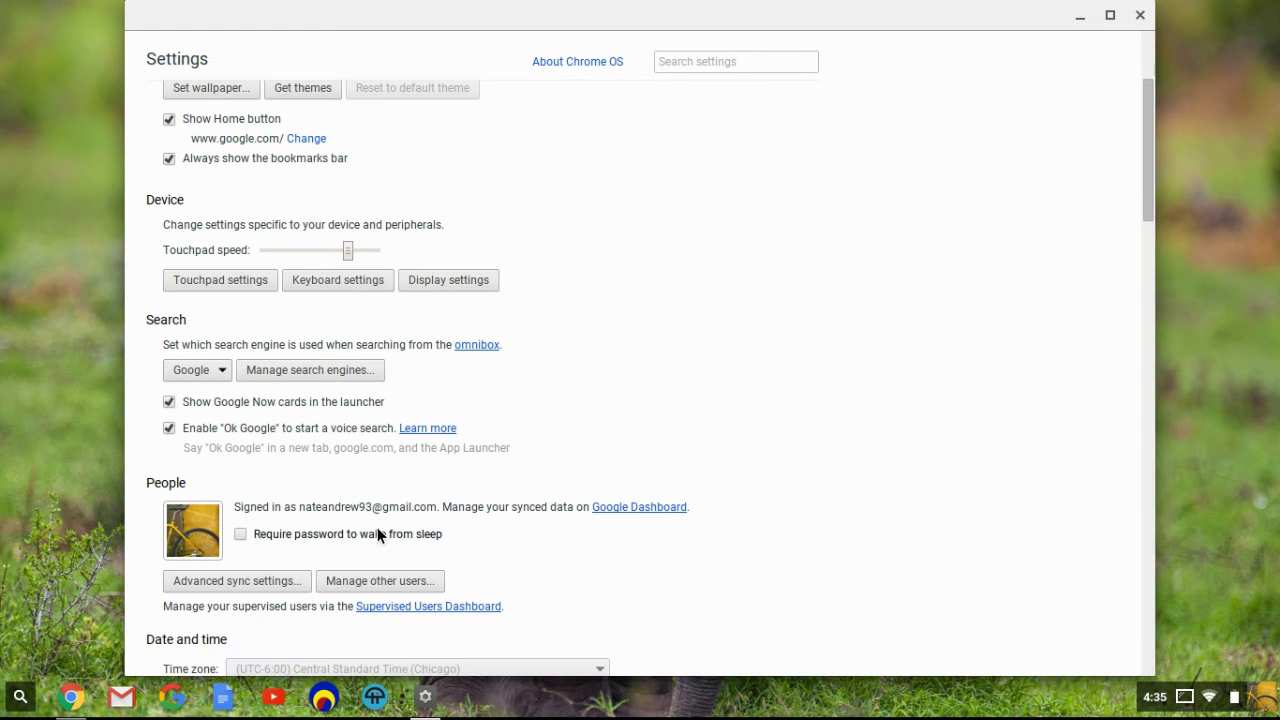
scroll(554, 439, down, 3)
scroll(554, 439, down, 2)
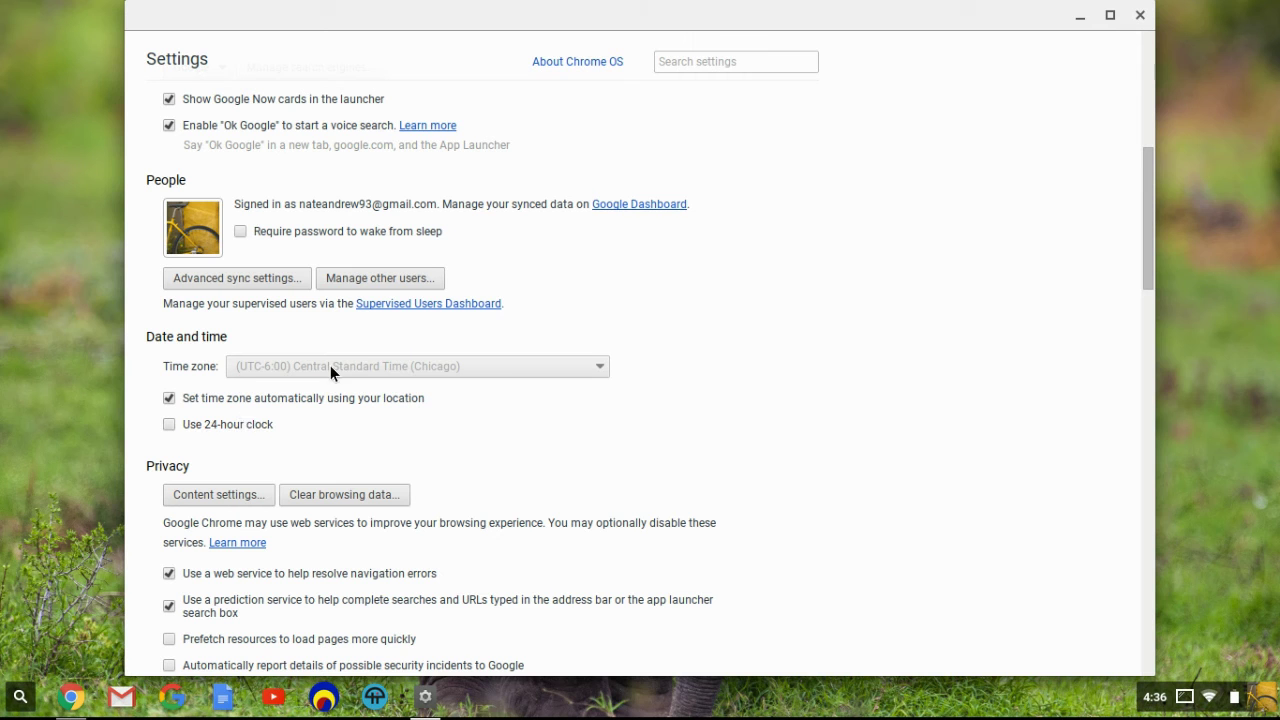
click(172, 399)
click(275, 371)
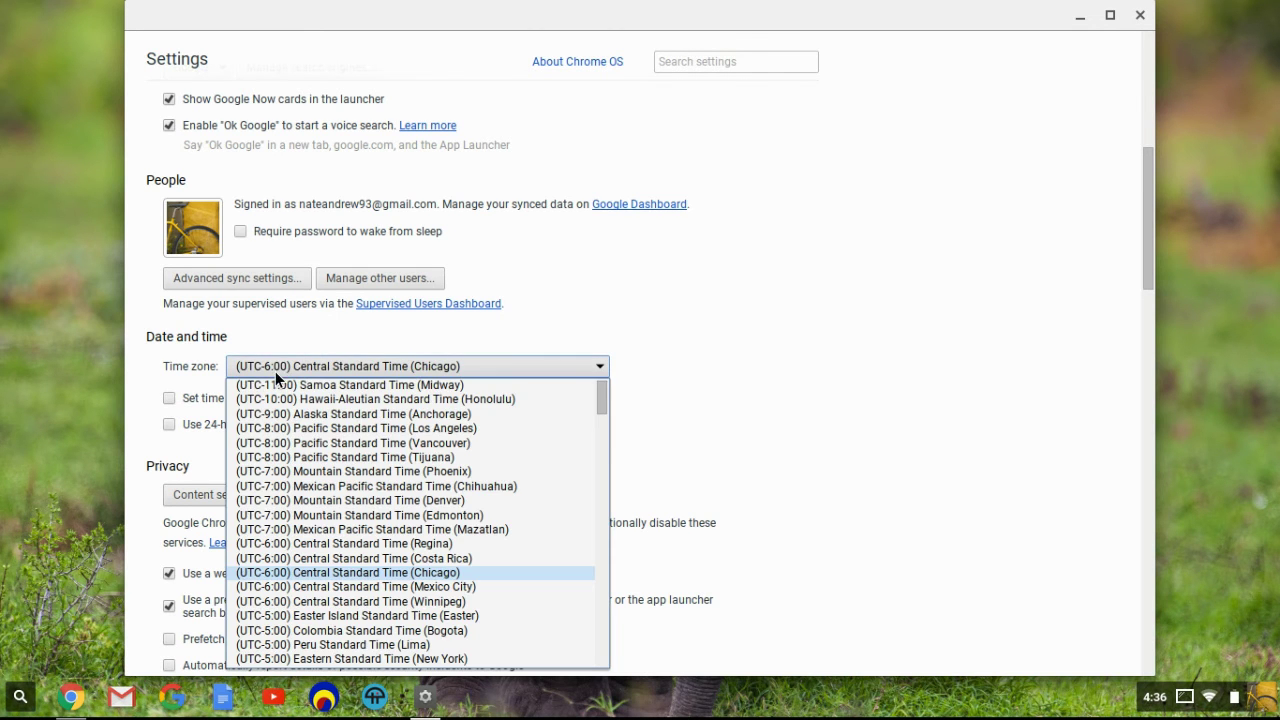
click(360, 573)
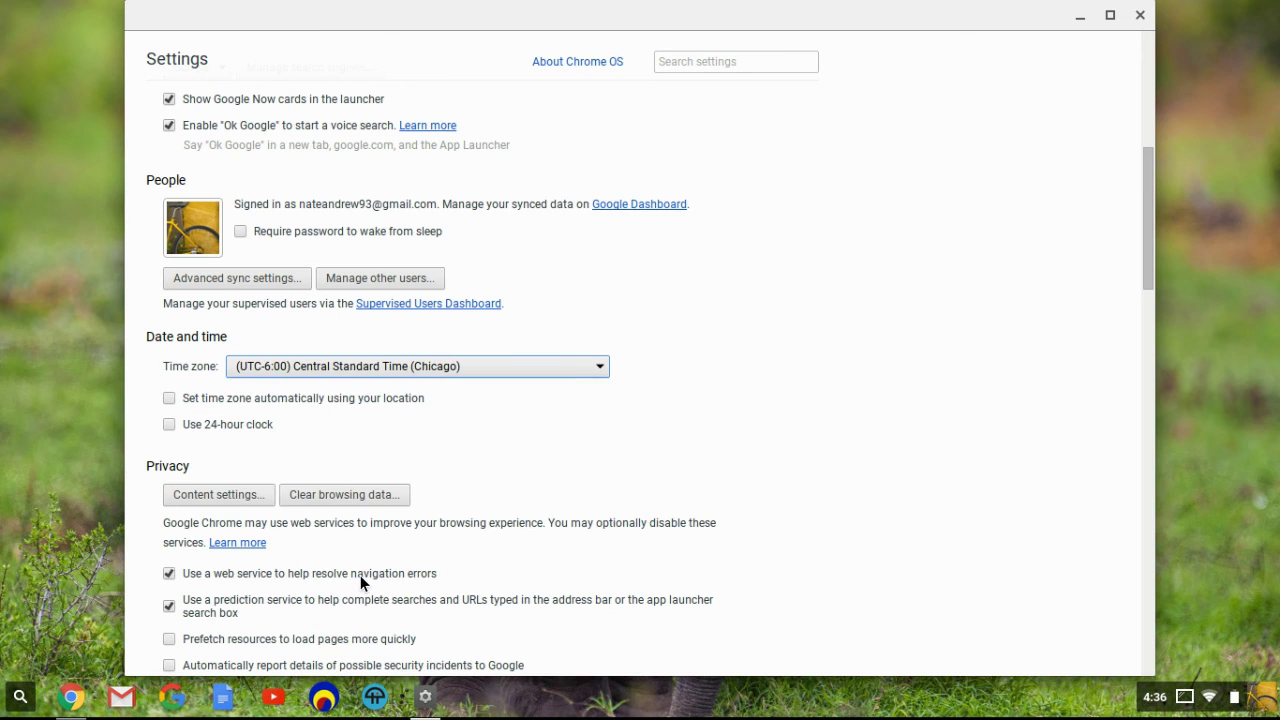
click(191, 398)
click(204, 426)
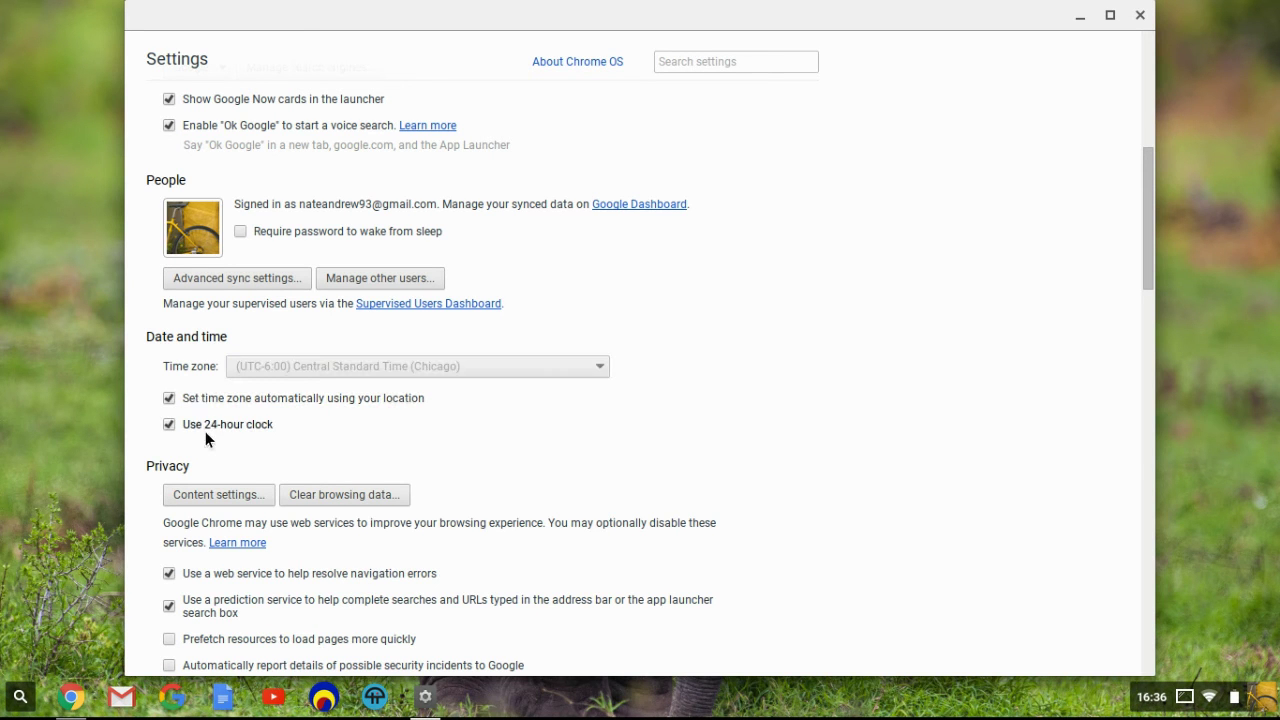
click(205, 438)
scroll(205, 431, down, 3)
Open Content settings, scroll the permission categories, and view the Microphone exceptions list.
click(233, 286)
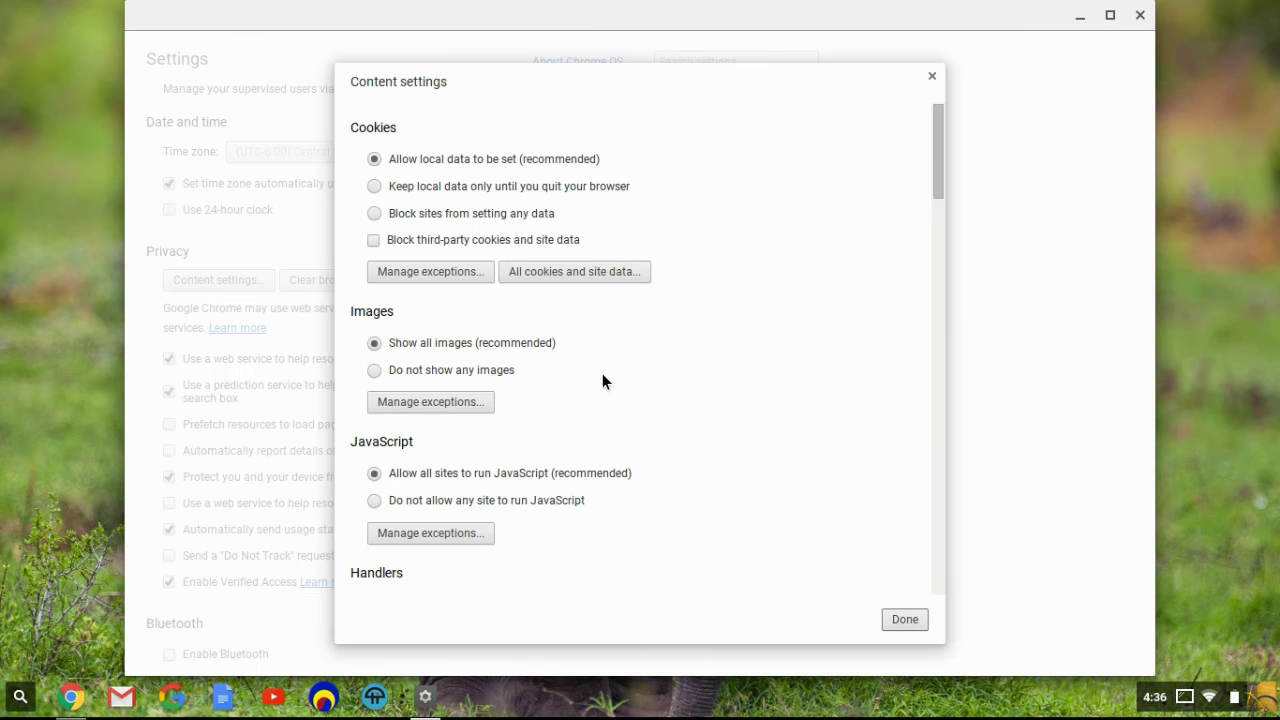
scroll(603, 376, down, 3)
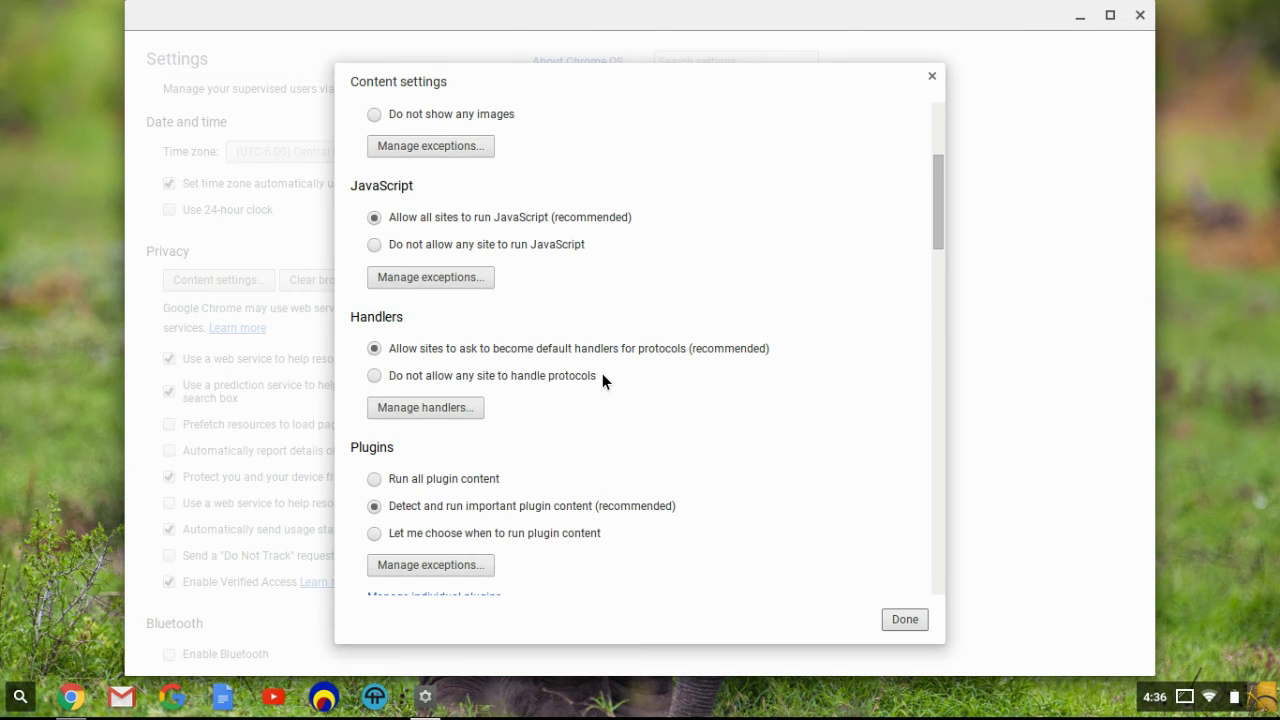
scroll(602, 380, down, 1)
scroll(602, 381, down, 2)
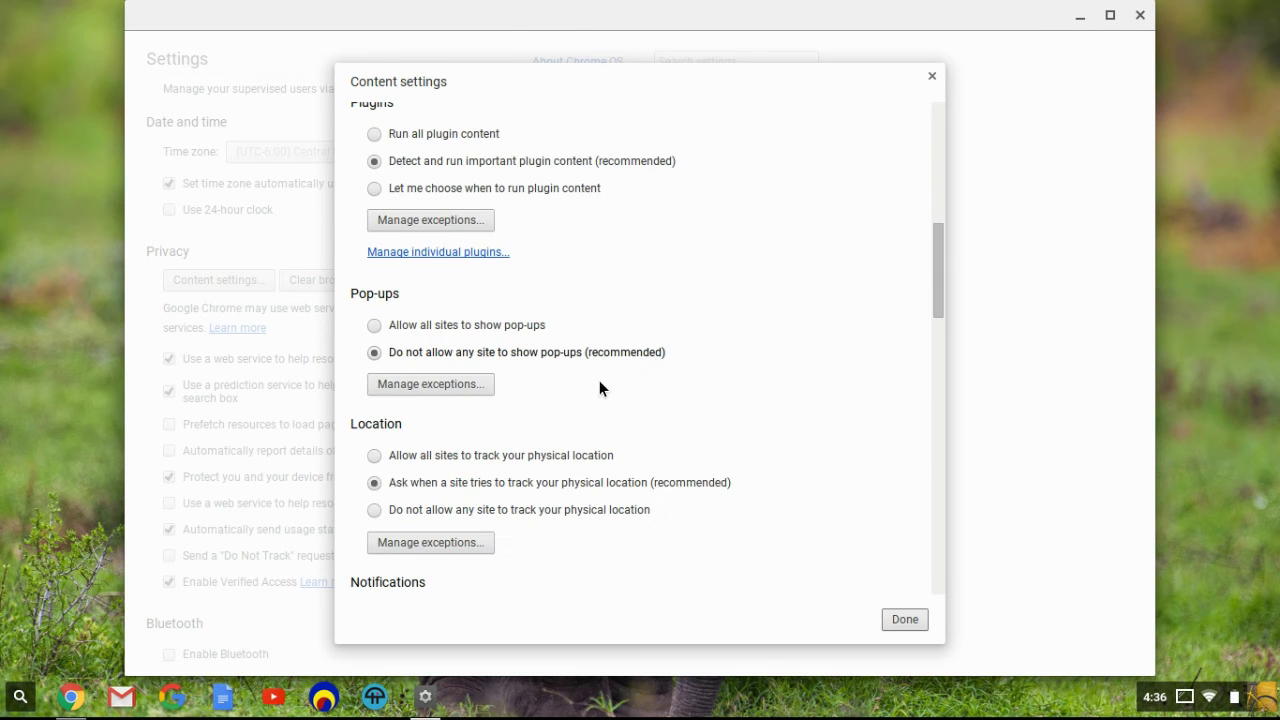
scroll(599, 388, down, 3)
scroll(600, 387, down, 1)
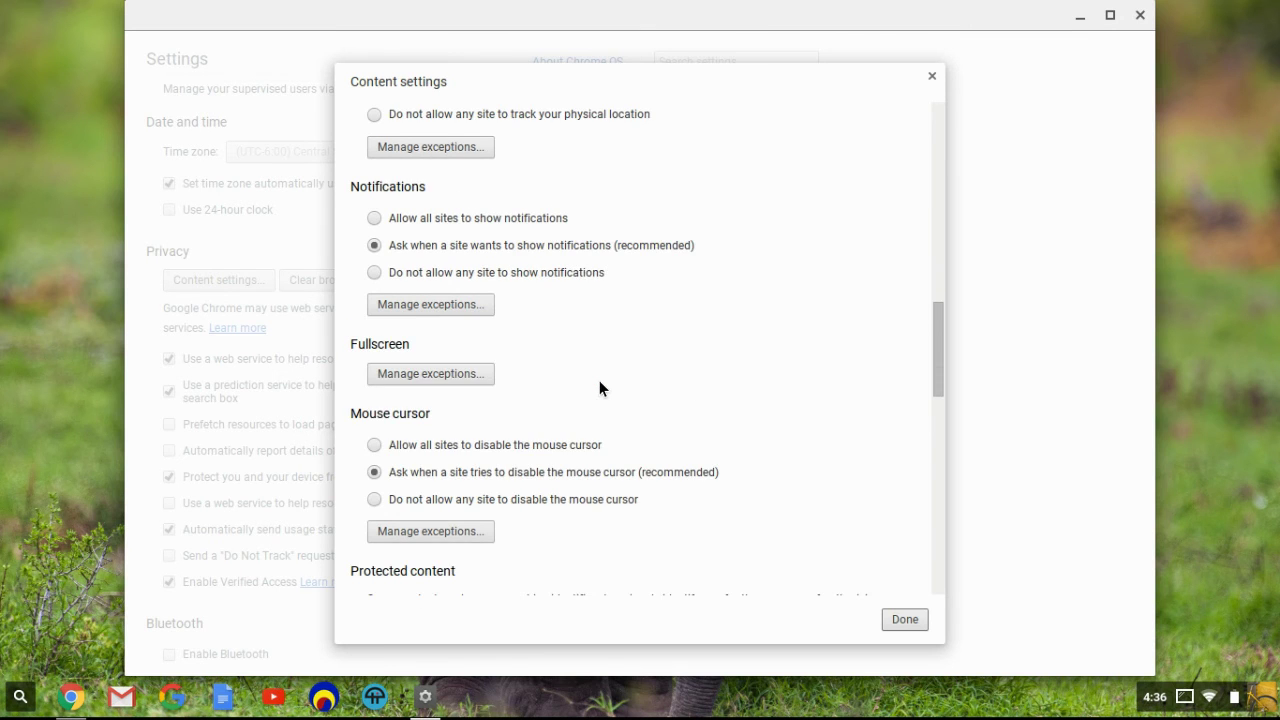
scroll(600, 387, down, 1)
scroll(600, 384, down, 3)
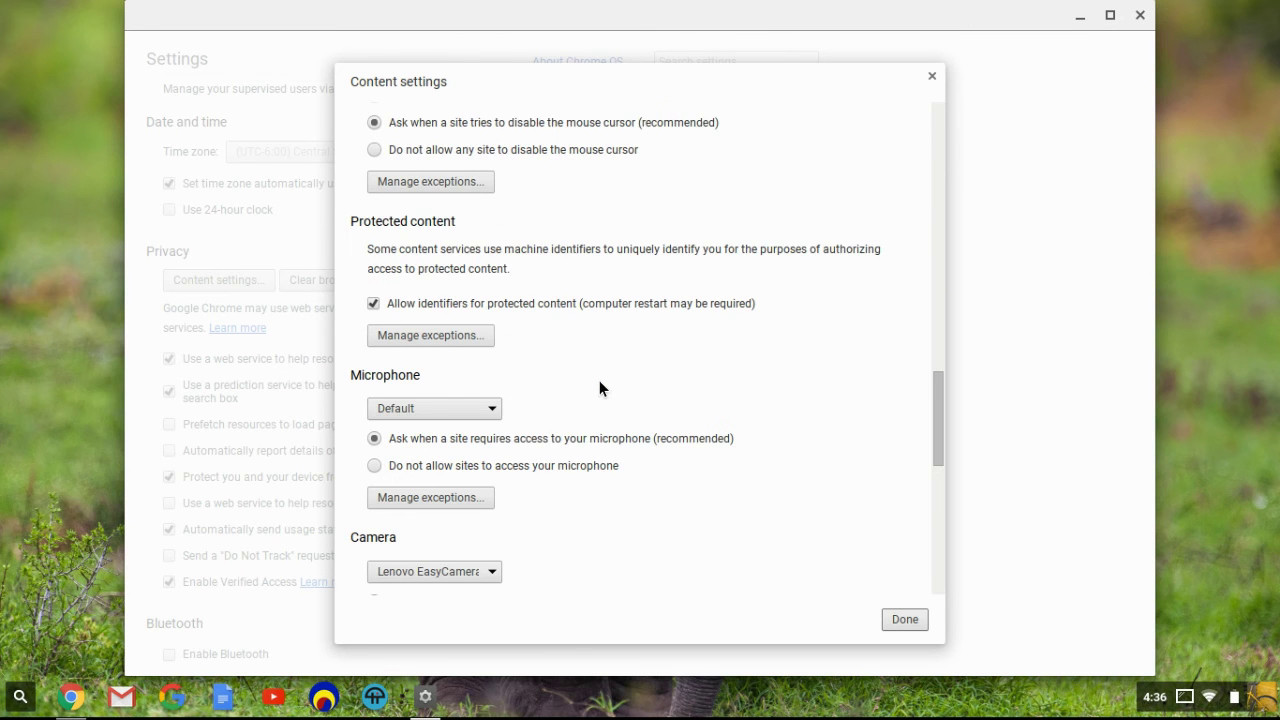
scroll(599, 388, down, 2)
click(479, 341)
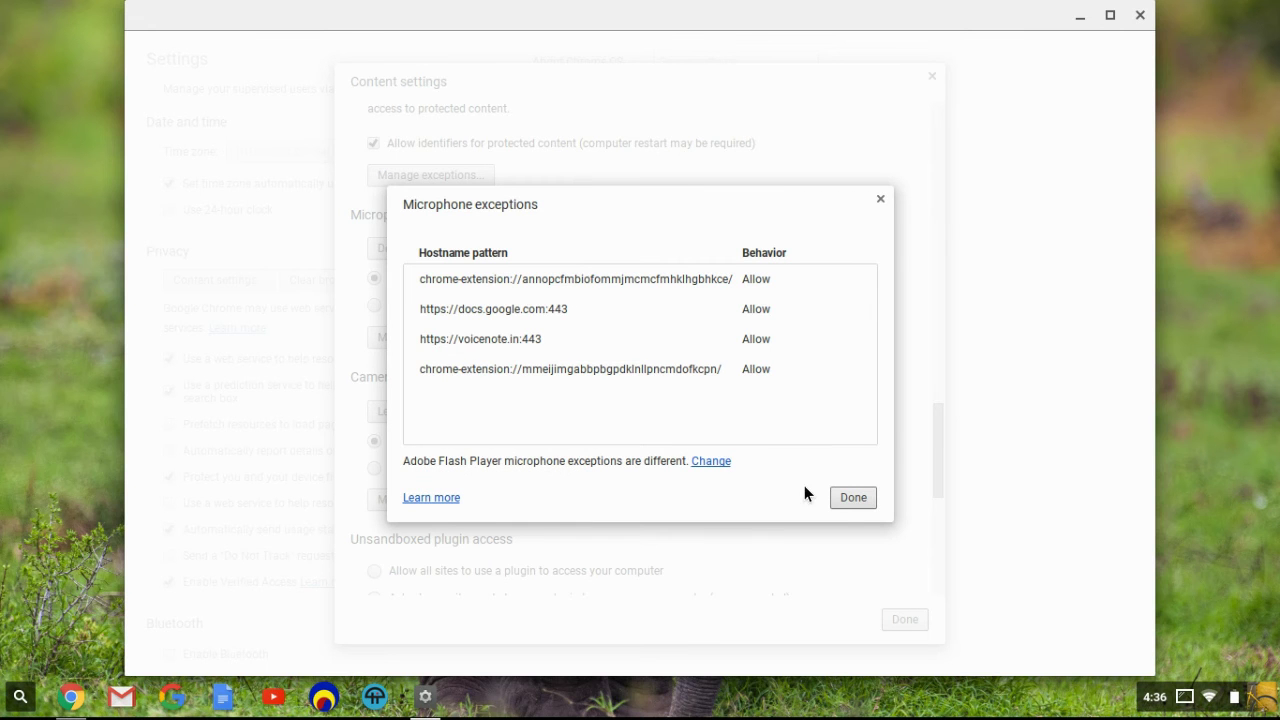
click(853, 498)
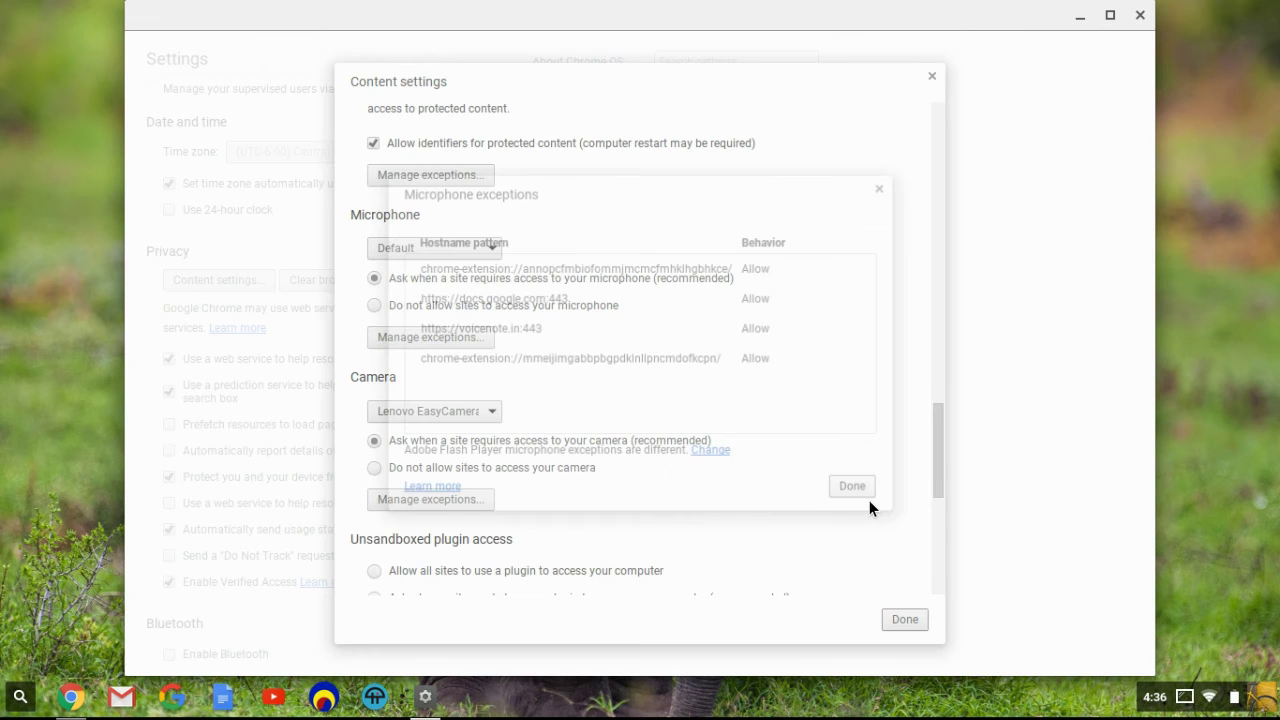
Check the camera device list without changing it, then close Content settings with Done.
scroll(430, 318, down, 1)
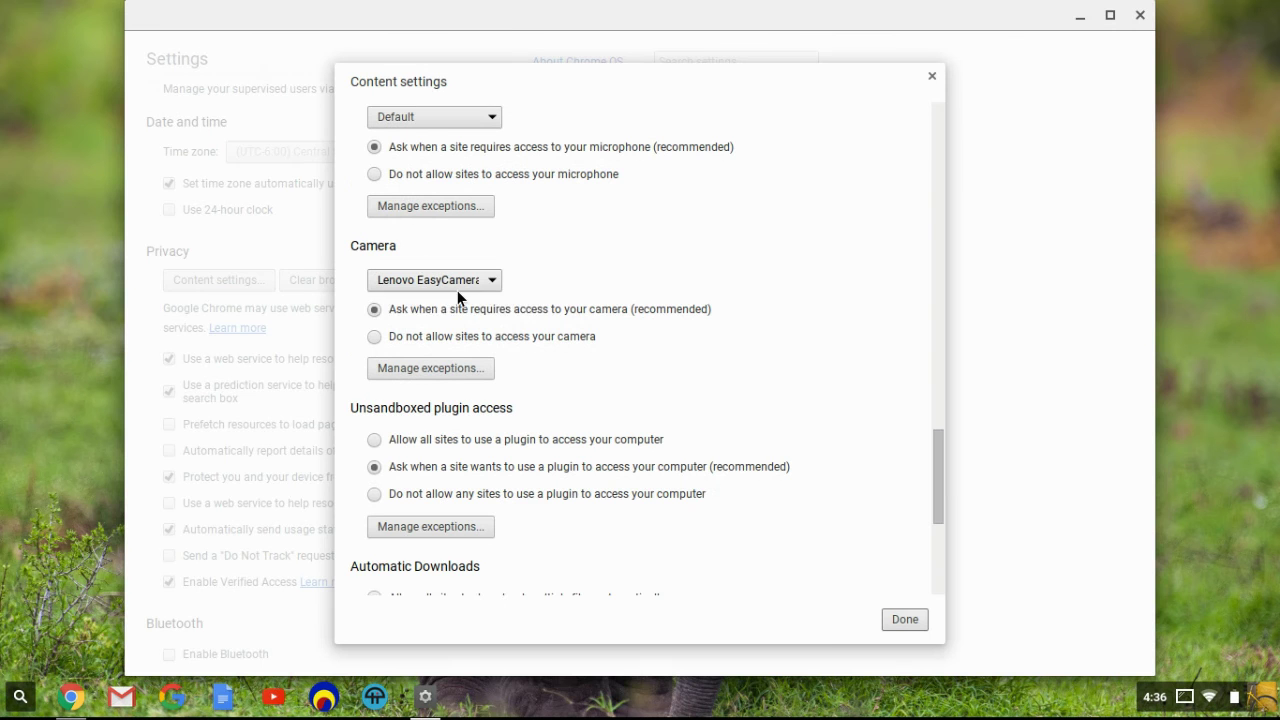
click(457, 280)
click(457, 292)
scroll(684, 381, down, 1)
scroll(687, 381, down, 2)
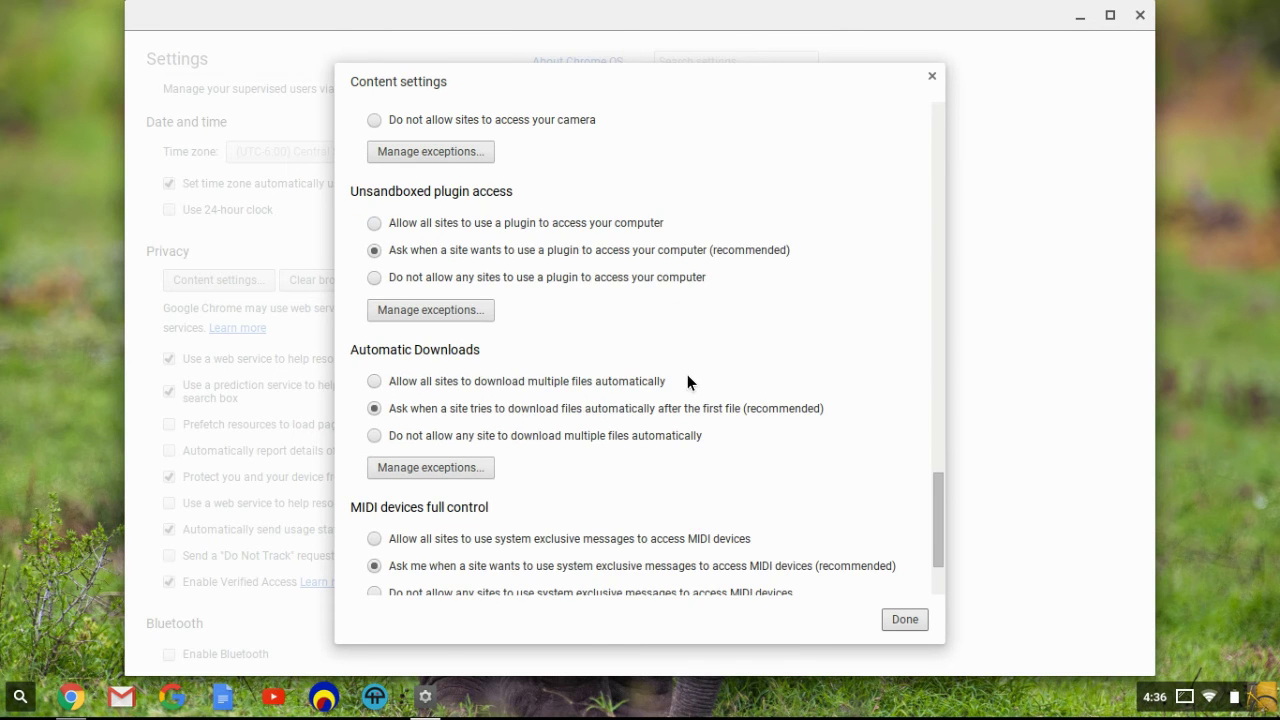
scroll(687, 381, down, 2)
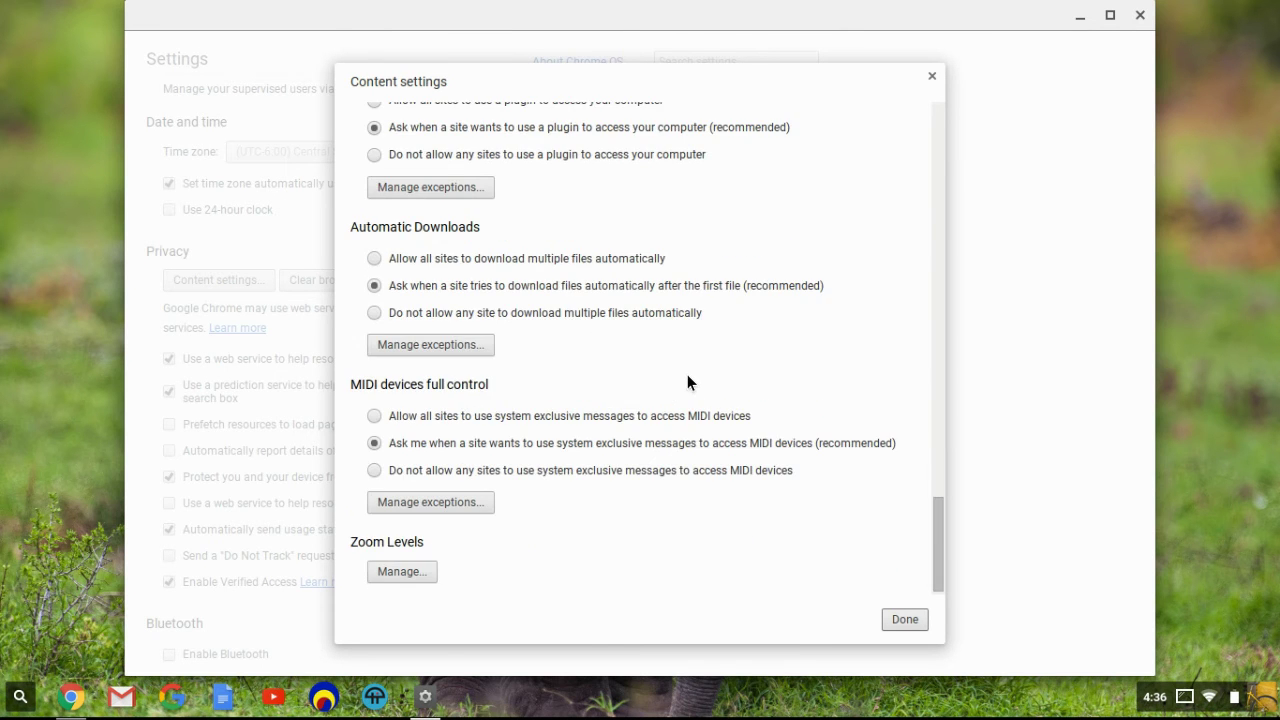
click(915, 622)
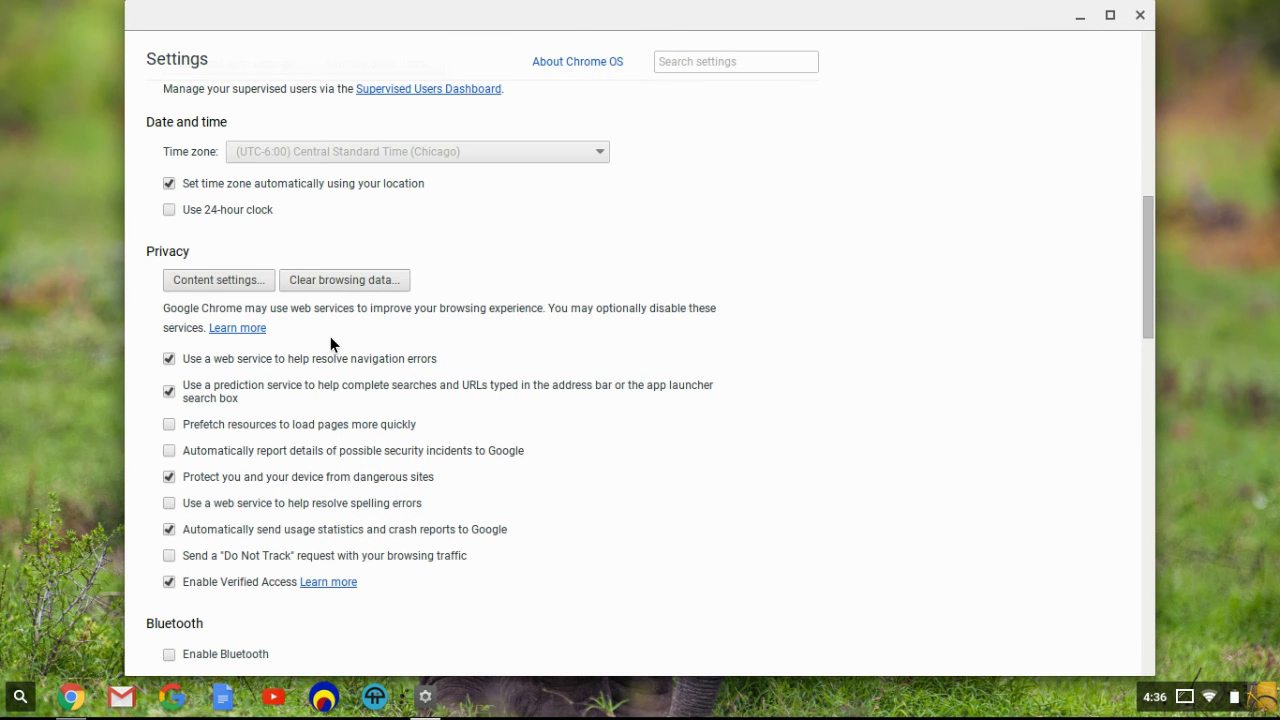
scroll(331, 344, down, 1)
scroll(331, 338, down, 1)
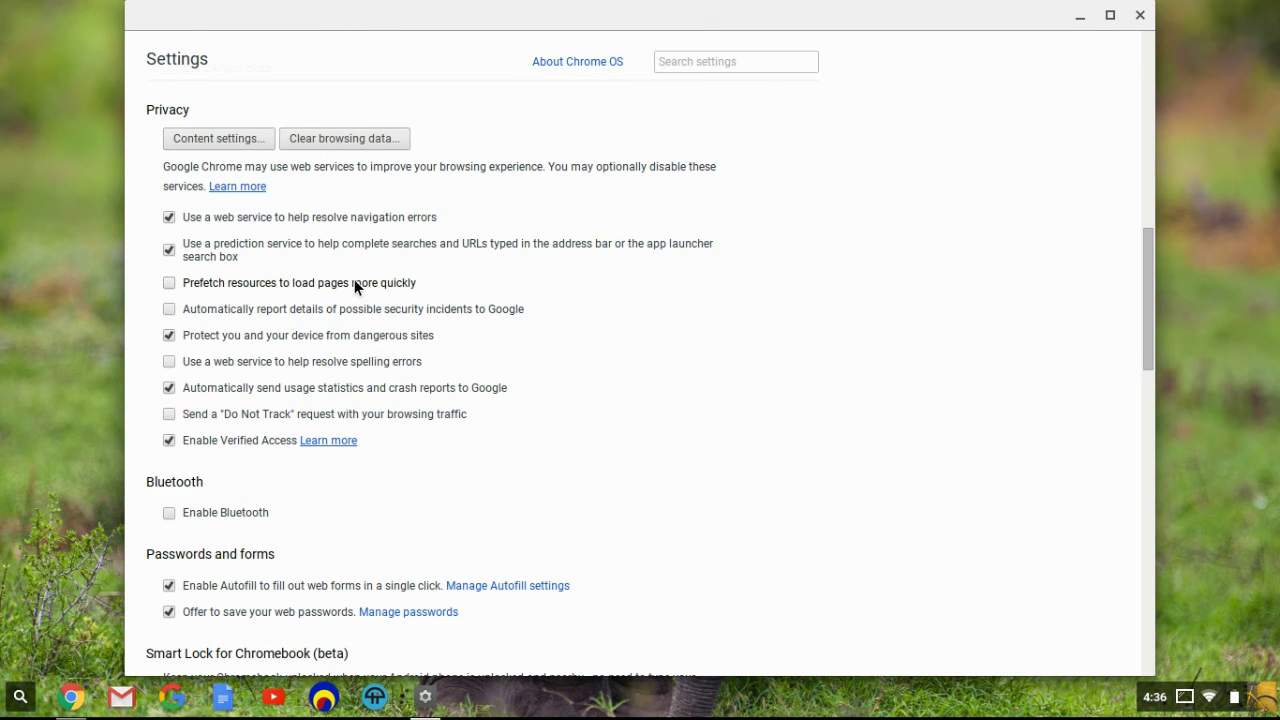
scroll(340, 366, down, 1)
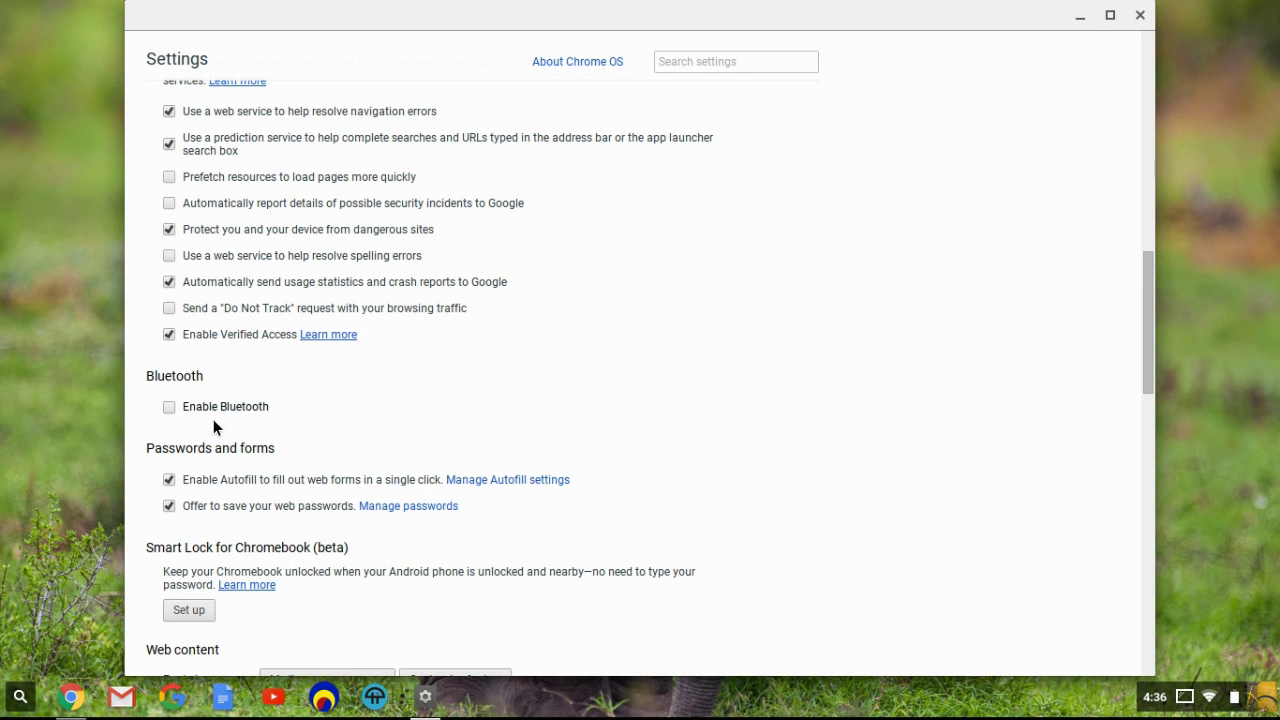
scroll(213, 427, down, 1)
scroll(213, 425, down, 1)
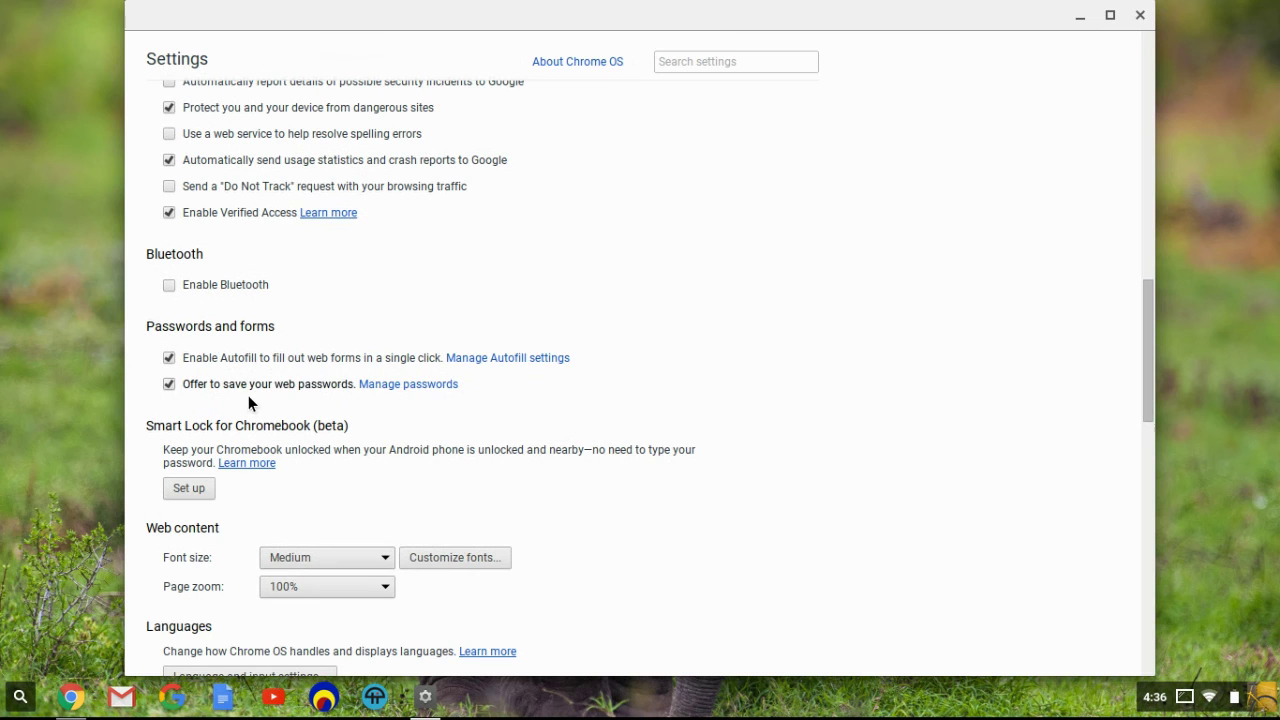
scroll(320, 436, down, 2)
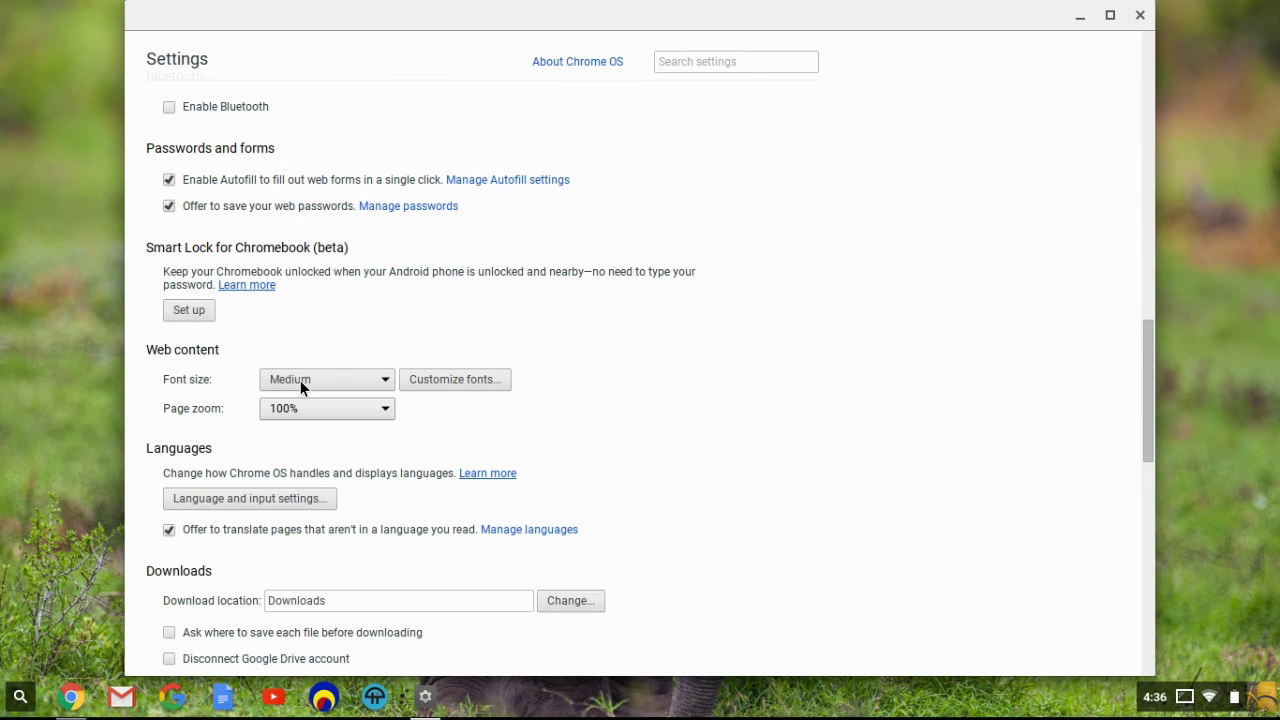
click(300, 380)
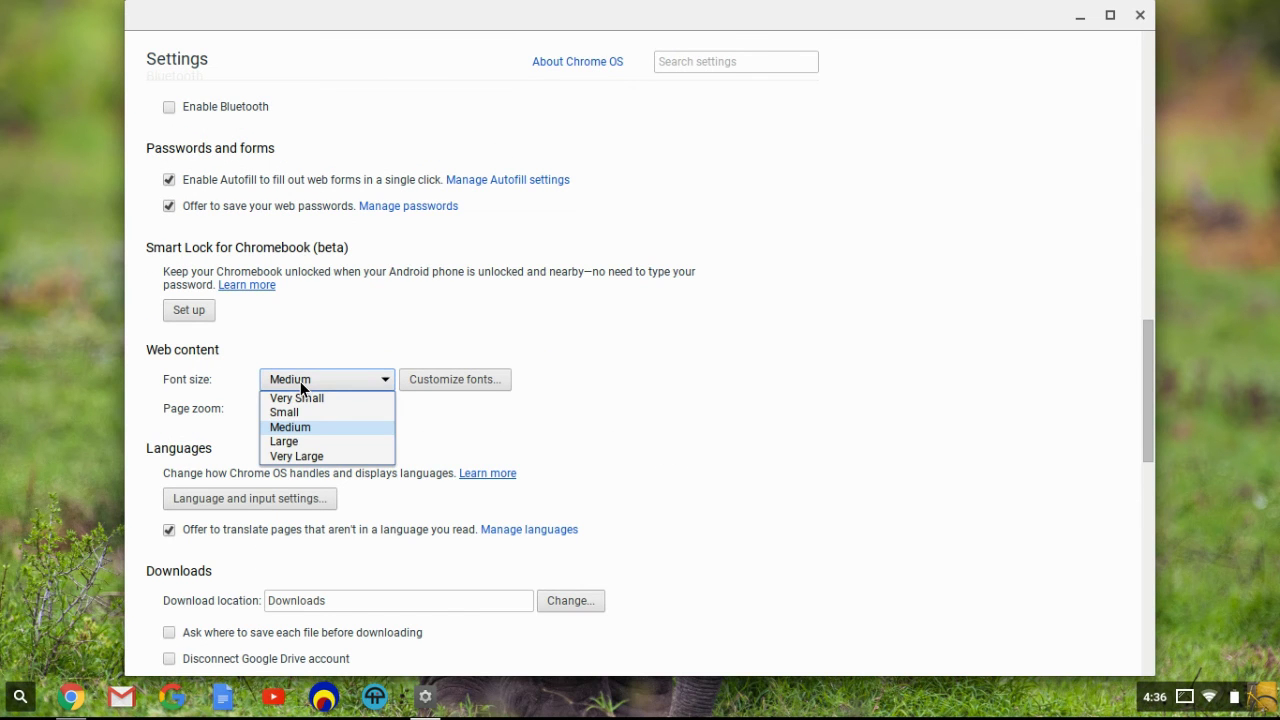
click(300, 381)
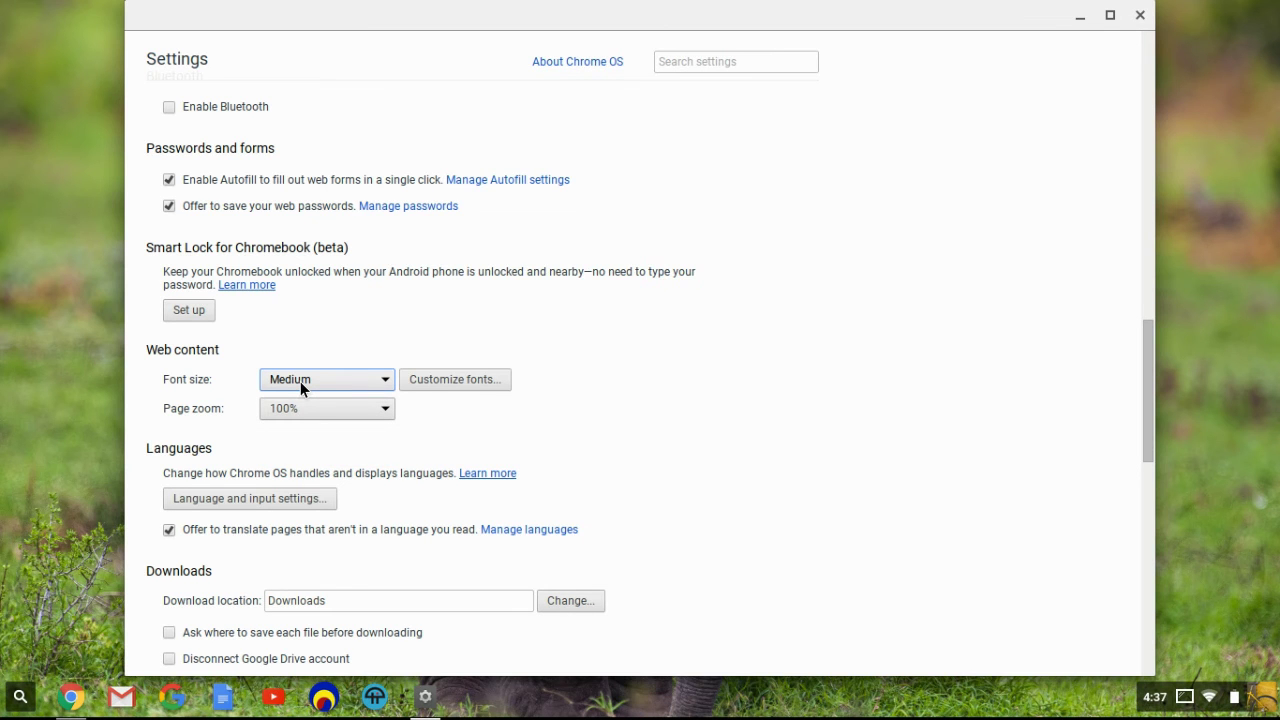
click(306, 408)
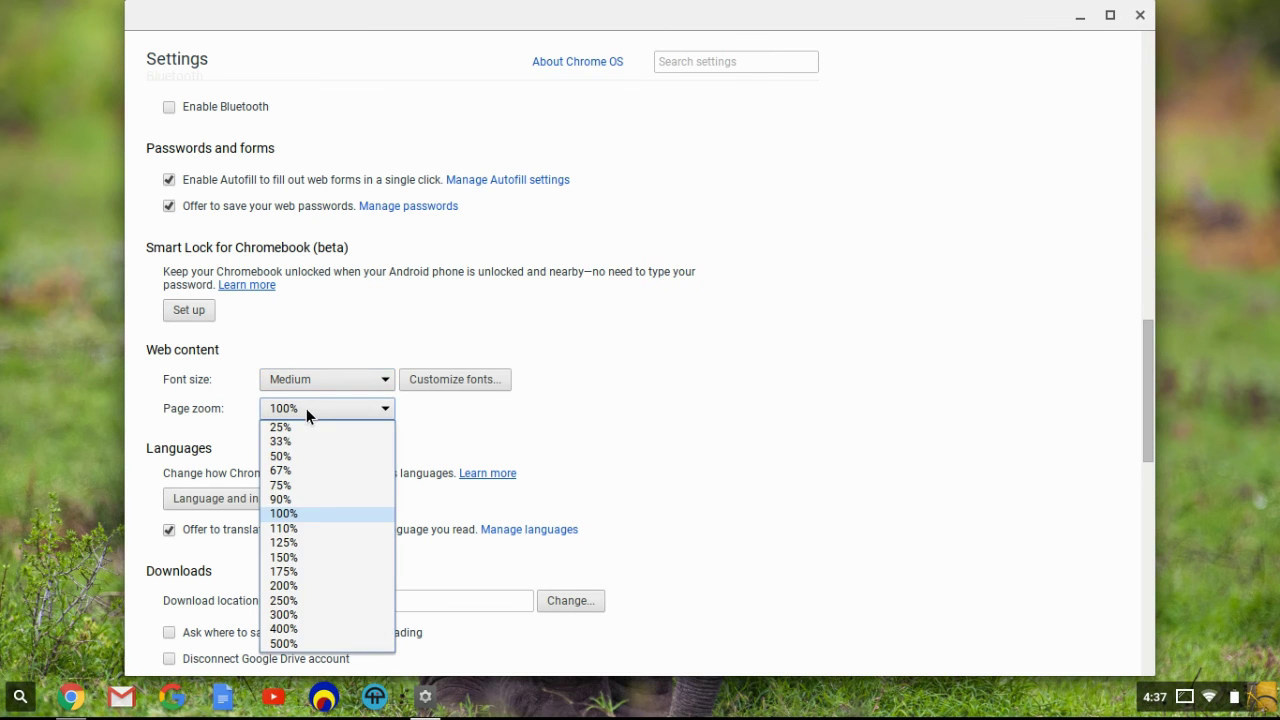
click(306, 408)
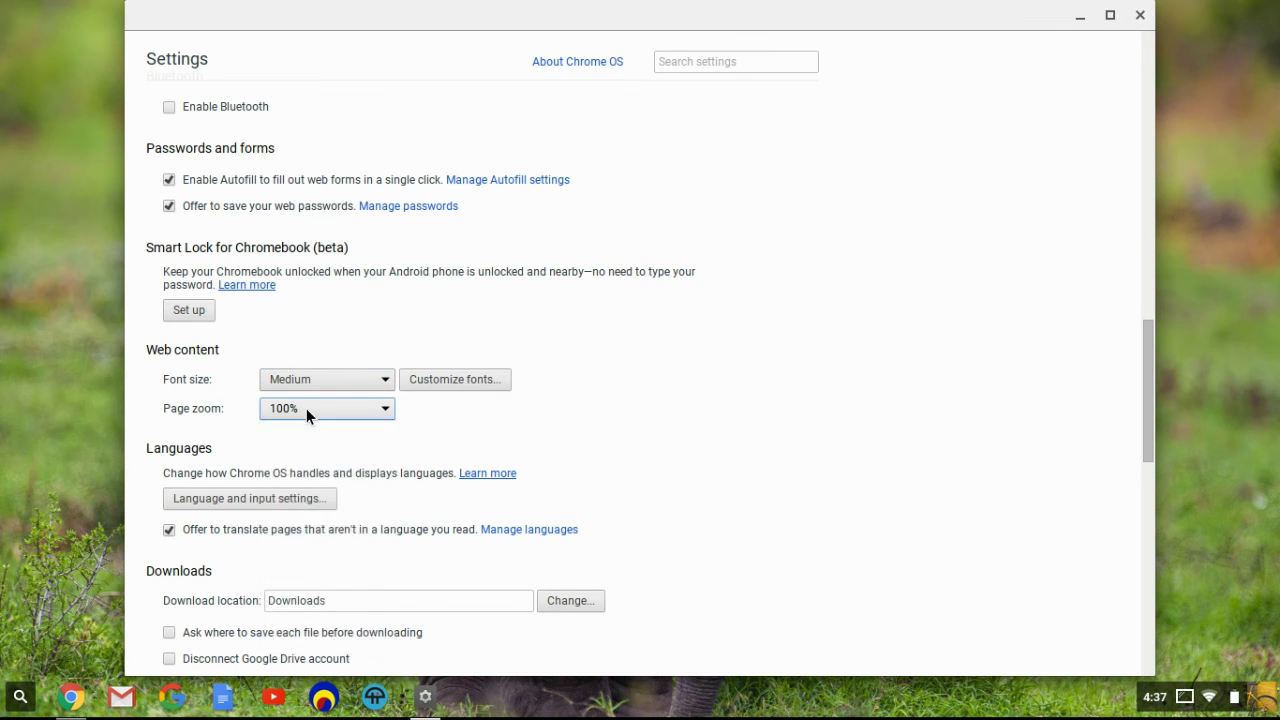
Open the Fonts and encoding options and scroll down to the Advanced font settings link.
click(471, 384)
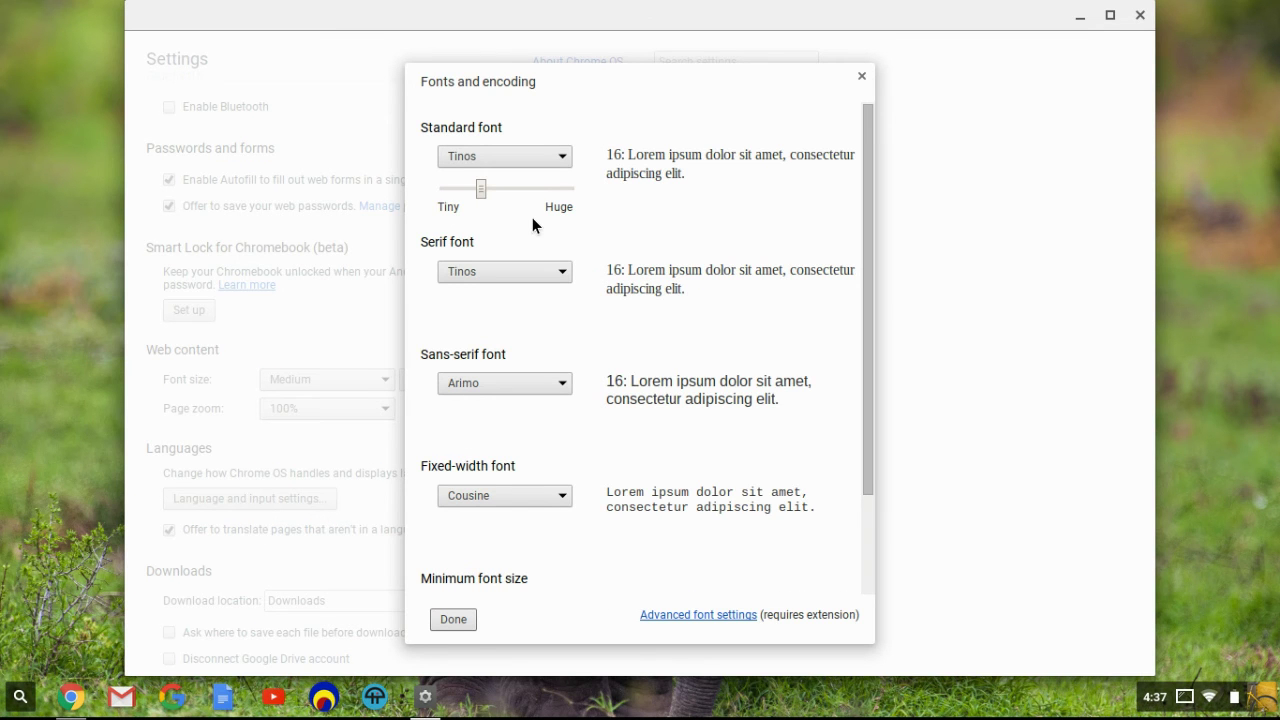
scroll(617, 199, down, 2)
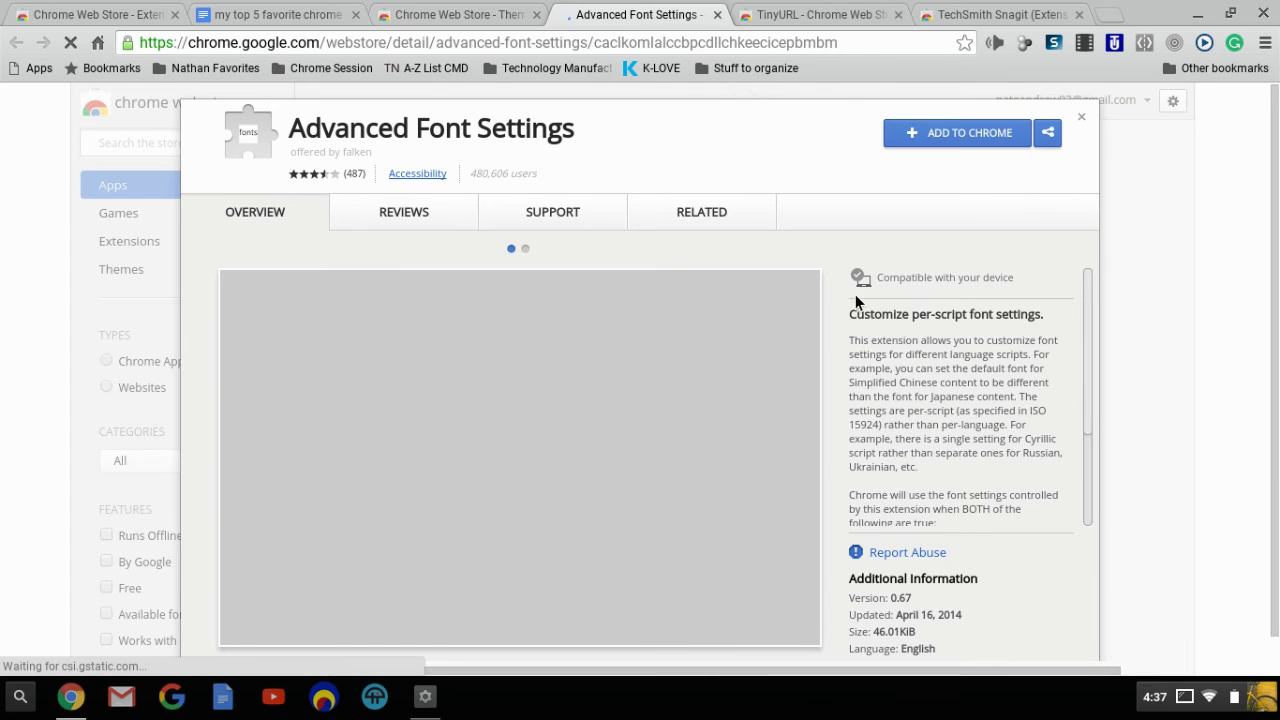
Install the Advanced Font Settings extension, confirm Add extension, and close its store tab.
click(966, 138)
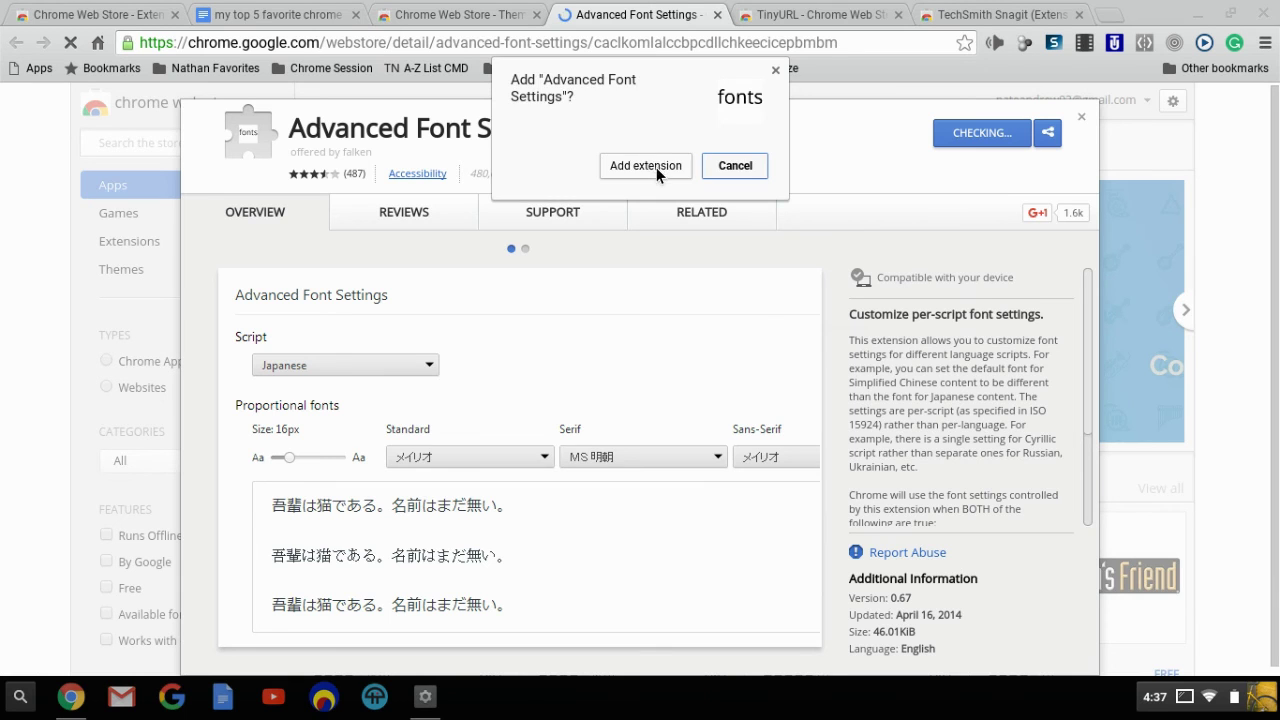
click(656, 167)
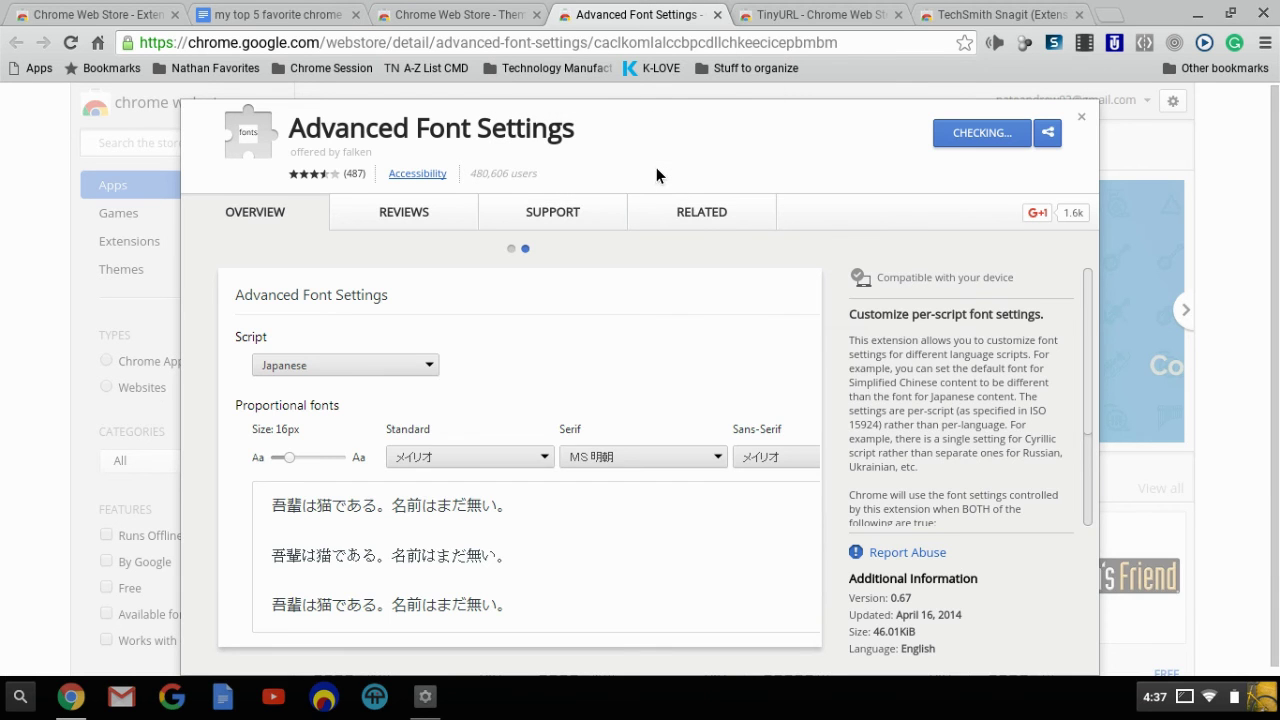
click(717, 14)
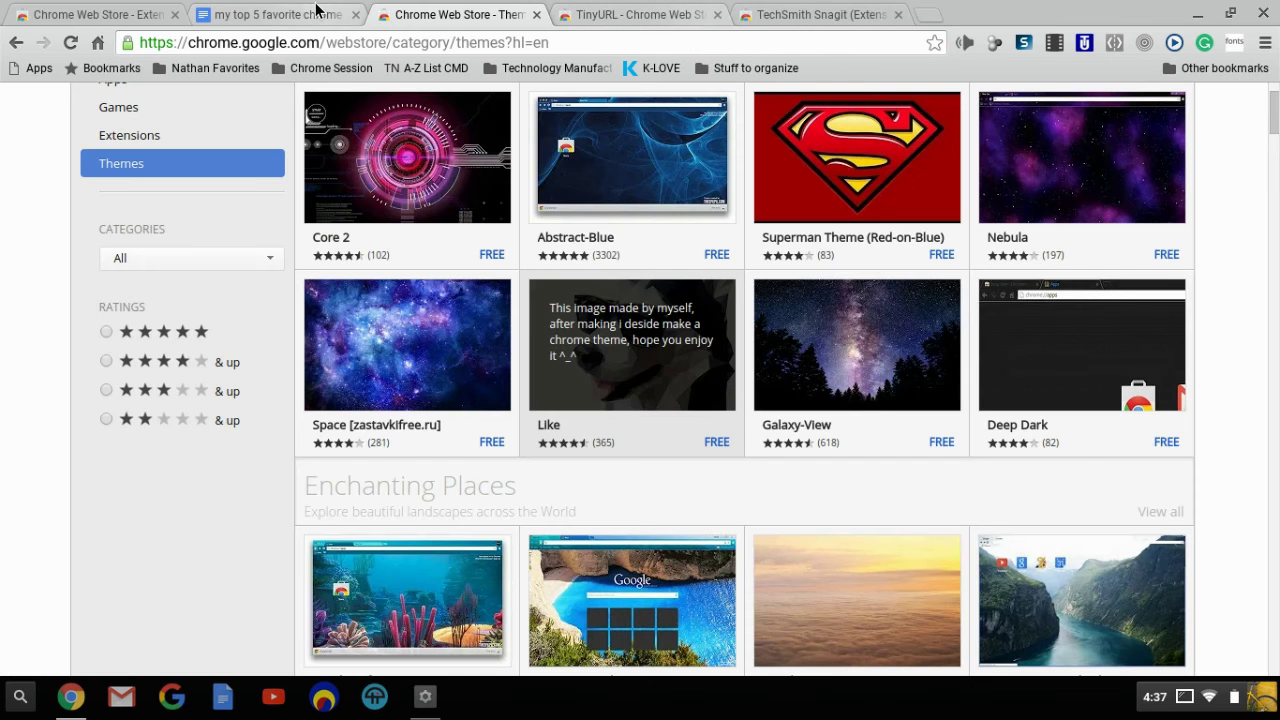
Minimize Chrome, close Fonts and encoding with Done, and scroll Settings down to Downloads.
click(1194, 12)
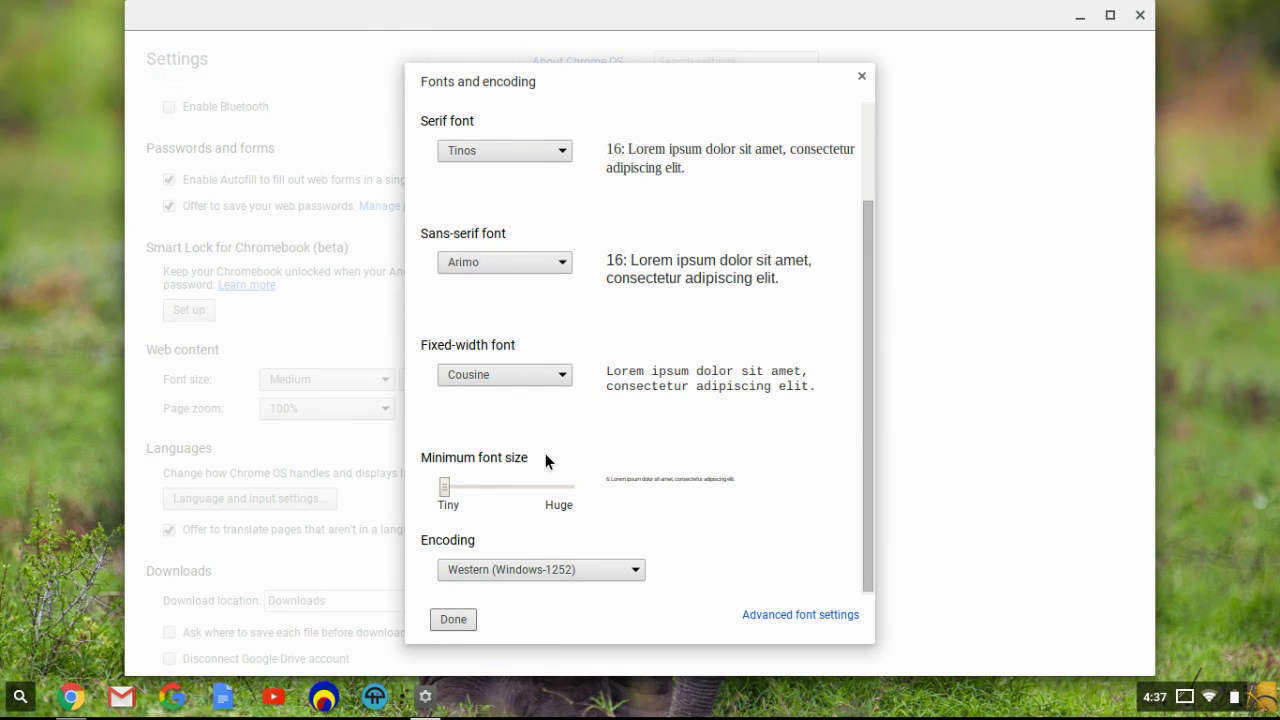
click(462, 620)
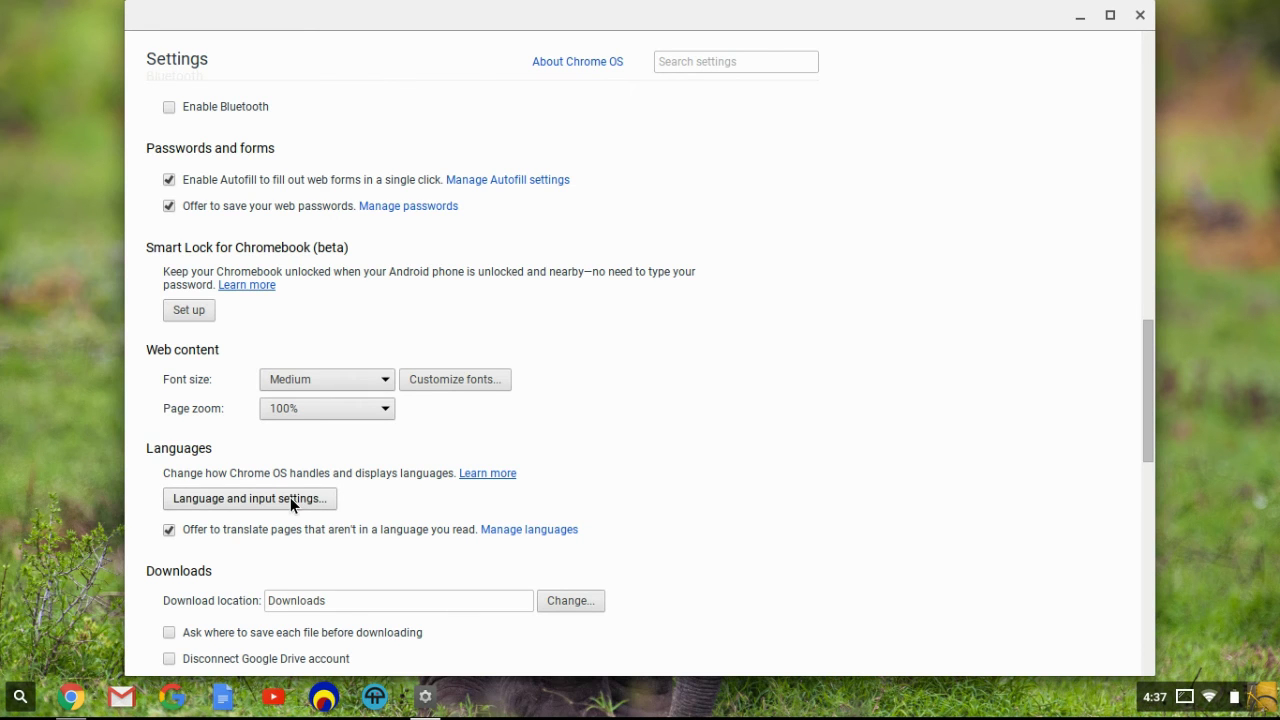
scroll(341, 488, down, 2)
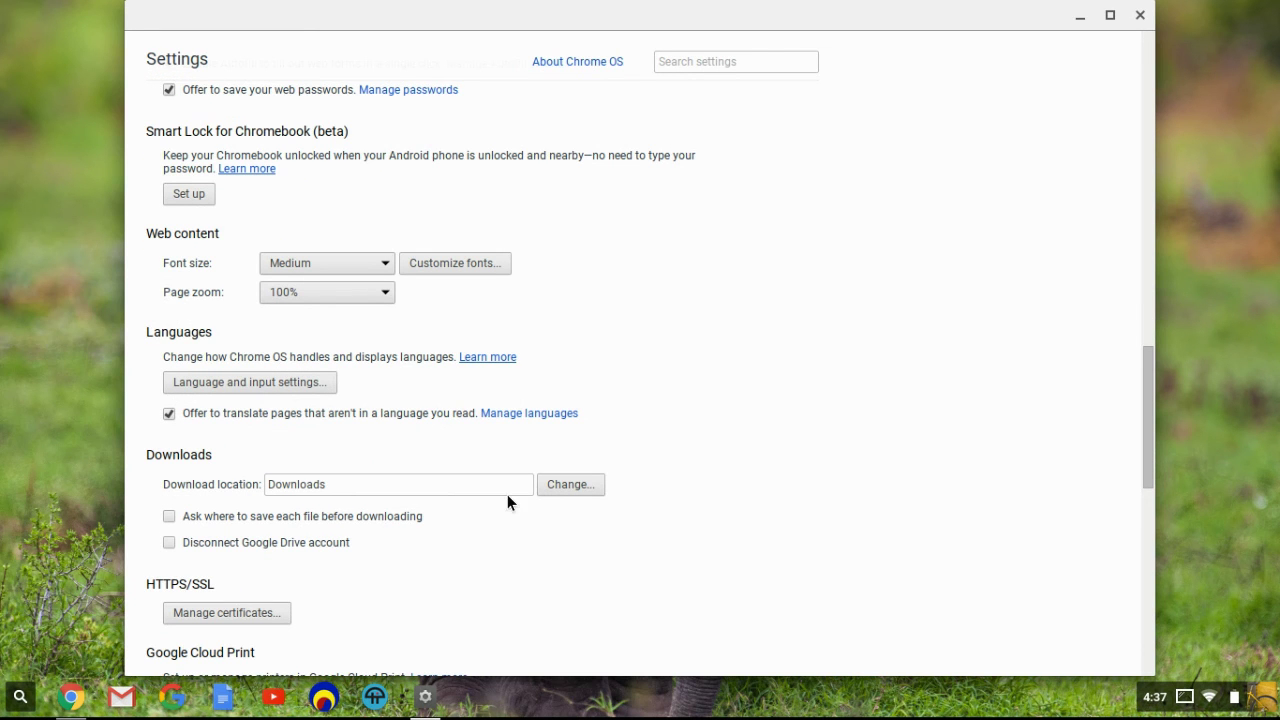
scroll(486, 513, down, 1)
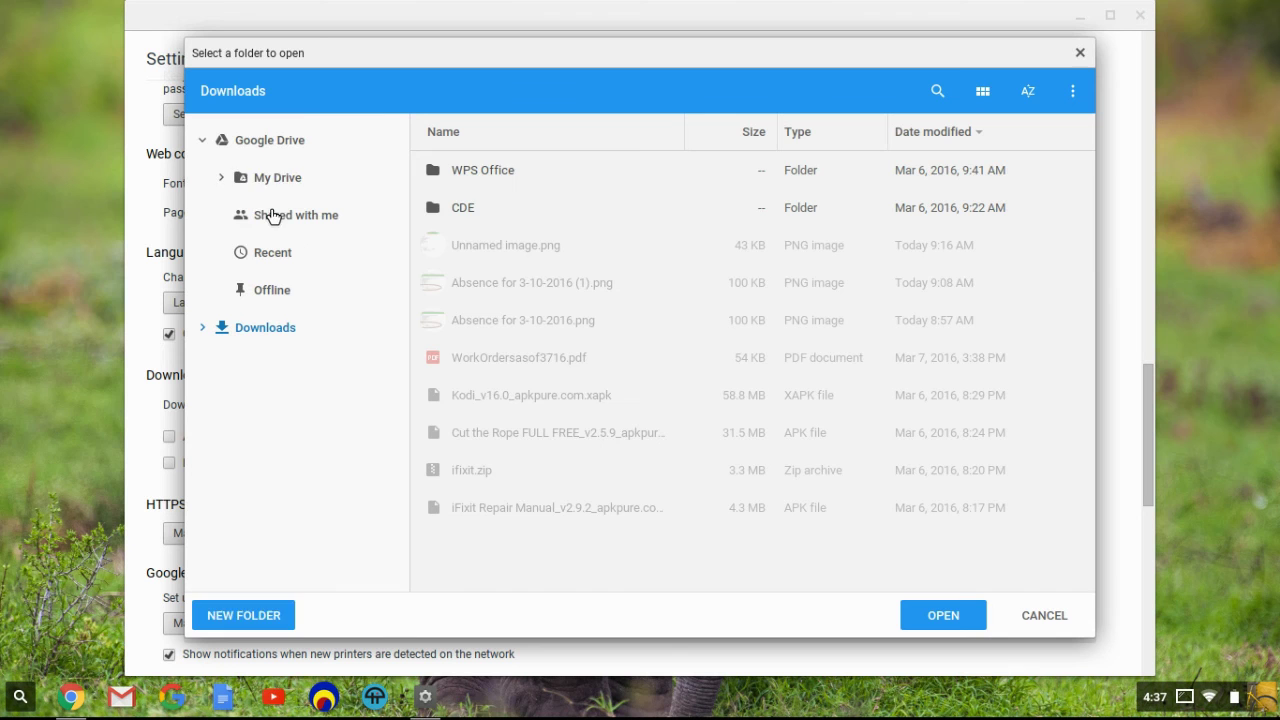
Browse My Drive and Downloads, viewing options for the Stuff to Sort through and ISO and Zips folders.
click(282, 188)
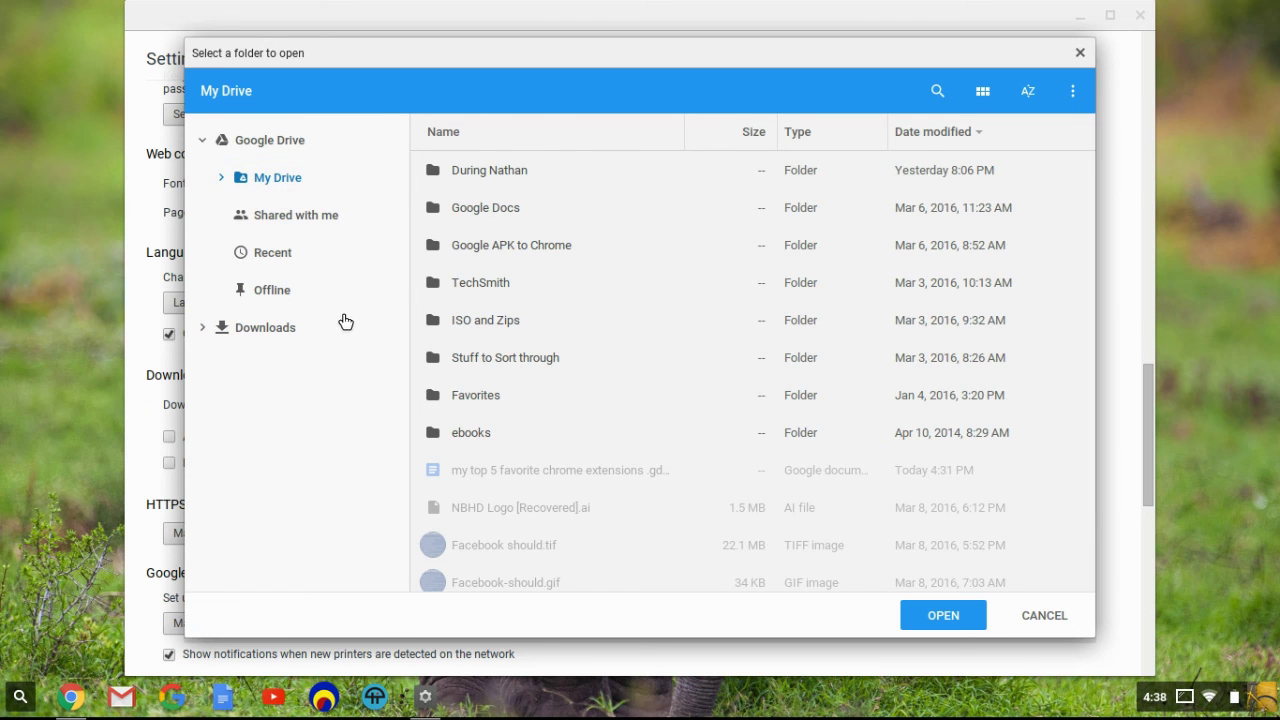
right_click(1041, 360)
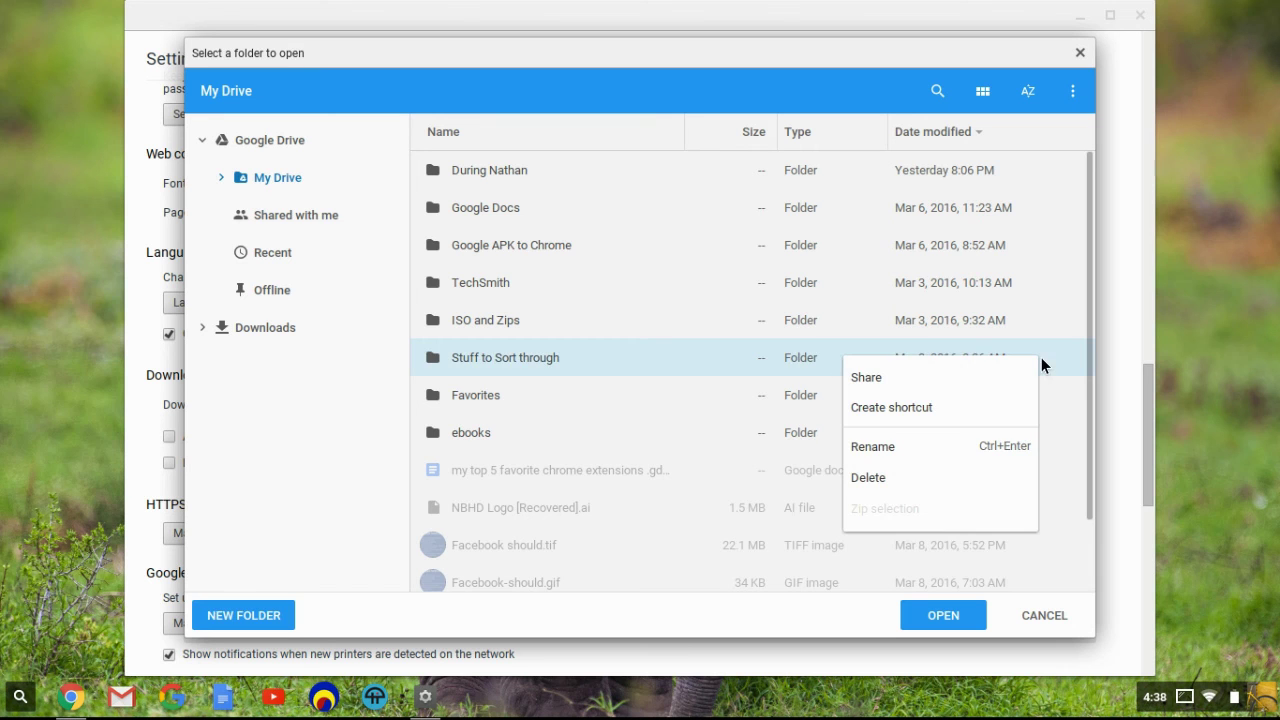
click(1058, 345)
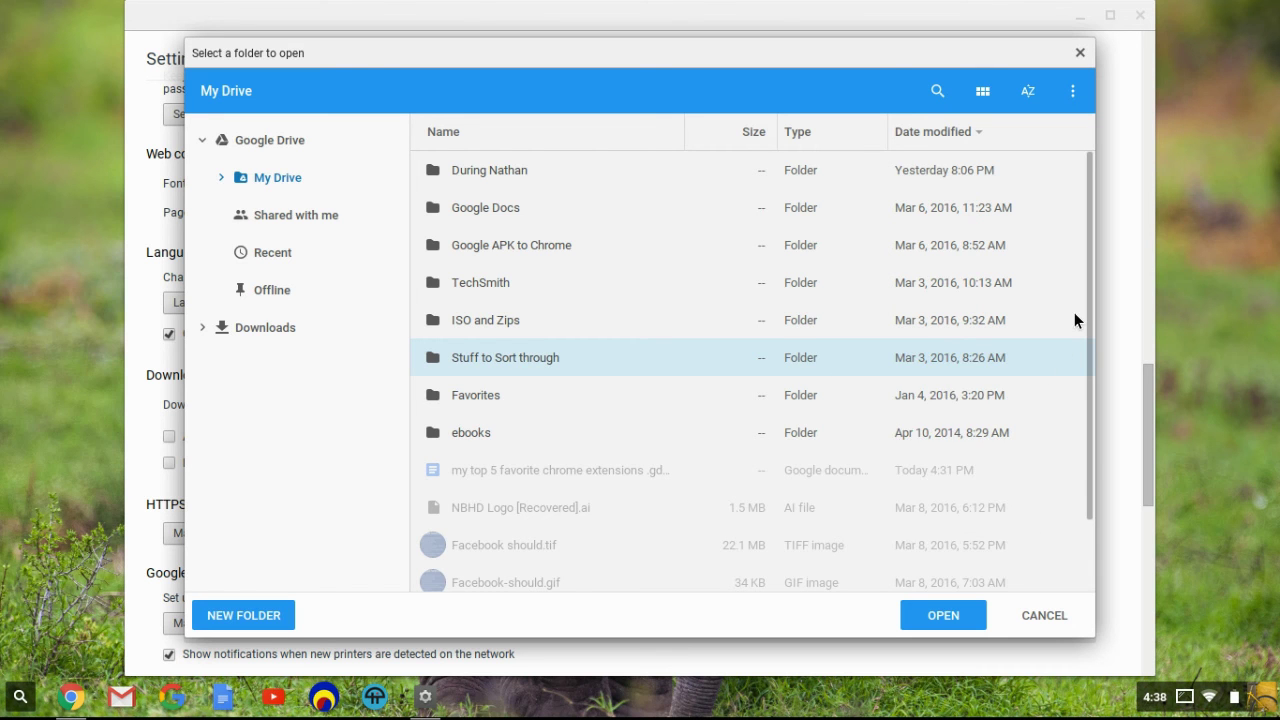
right_click(1074, 320)
click(280, 329)
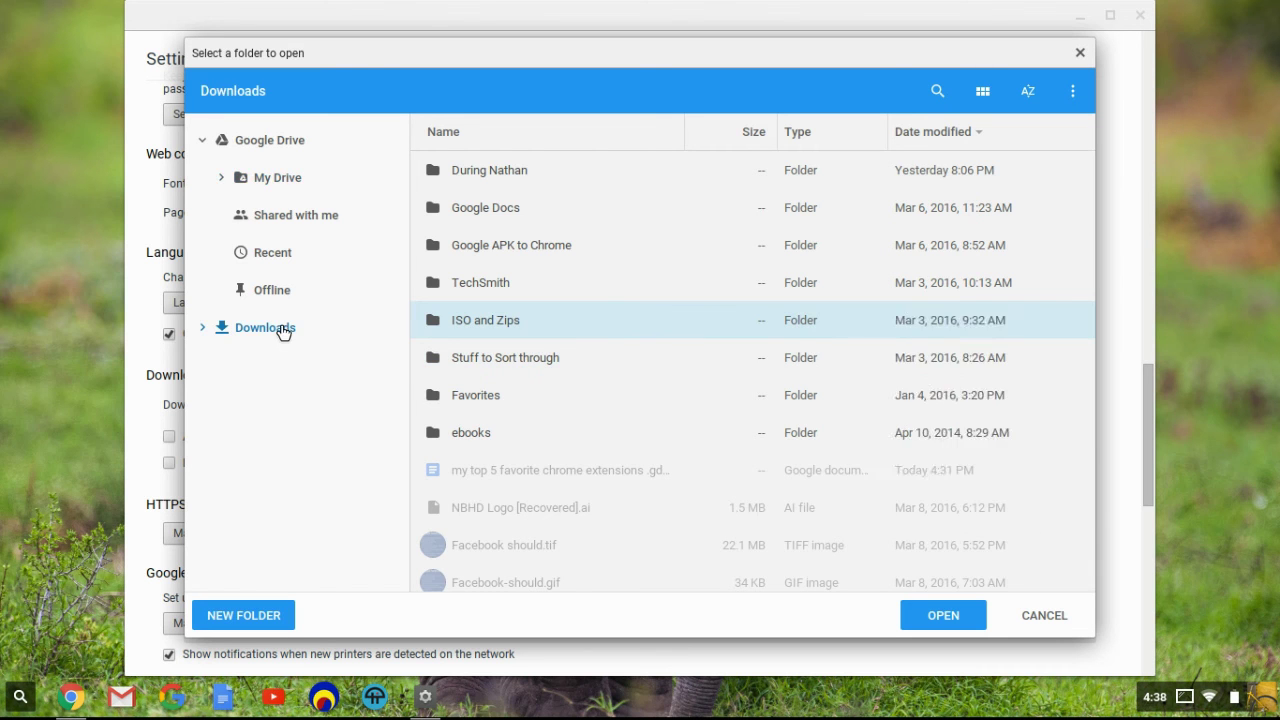
click(282, 178)
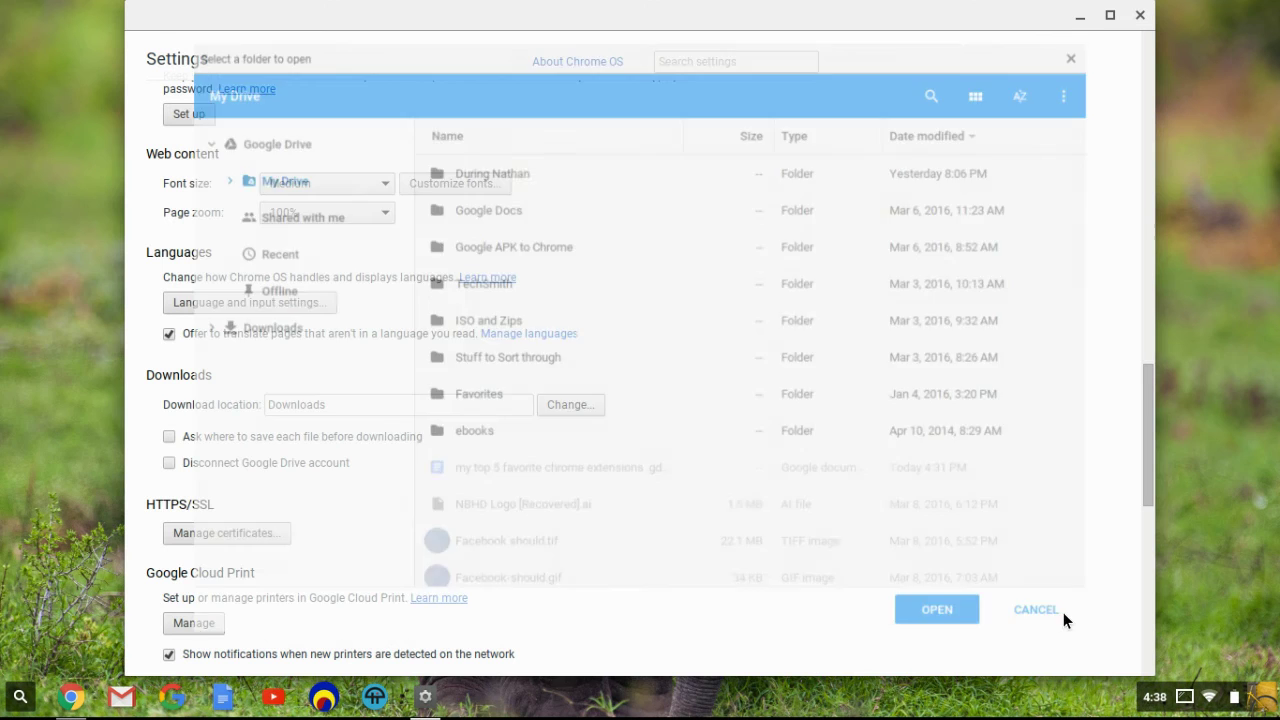
scroll(521, 537, down, 3)
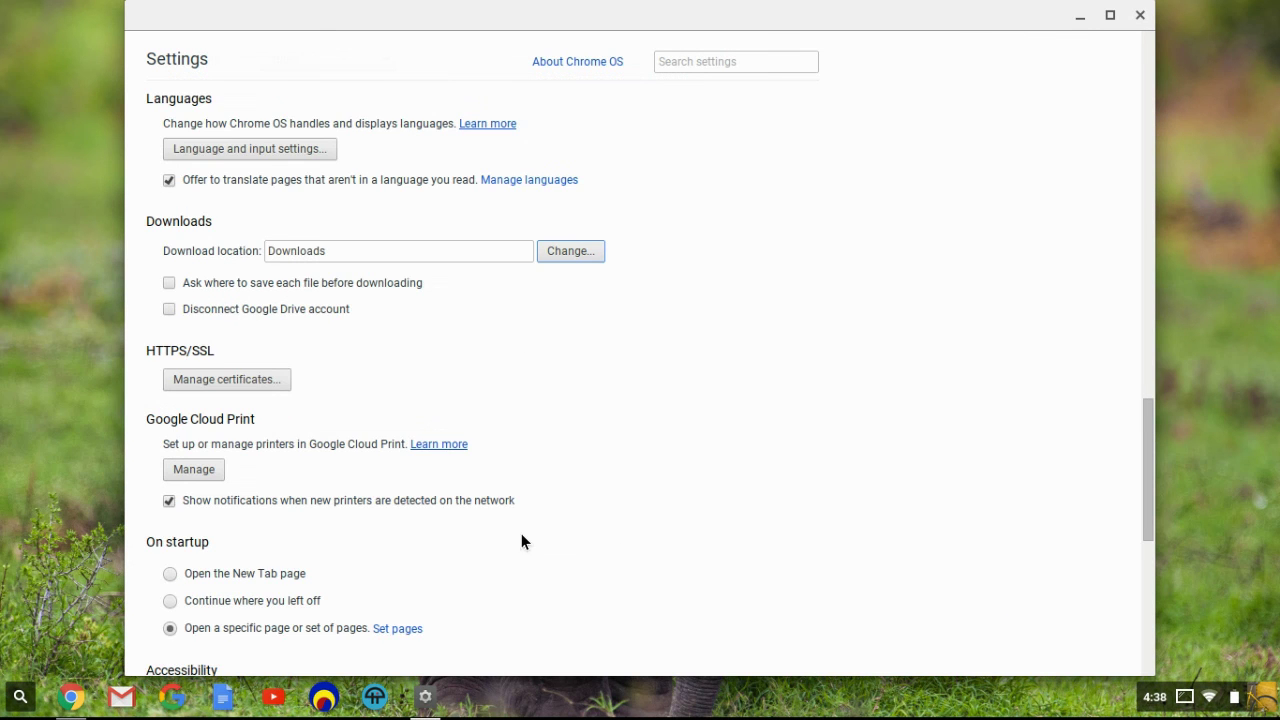
scroll(601, 305, up, 2)
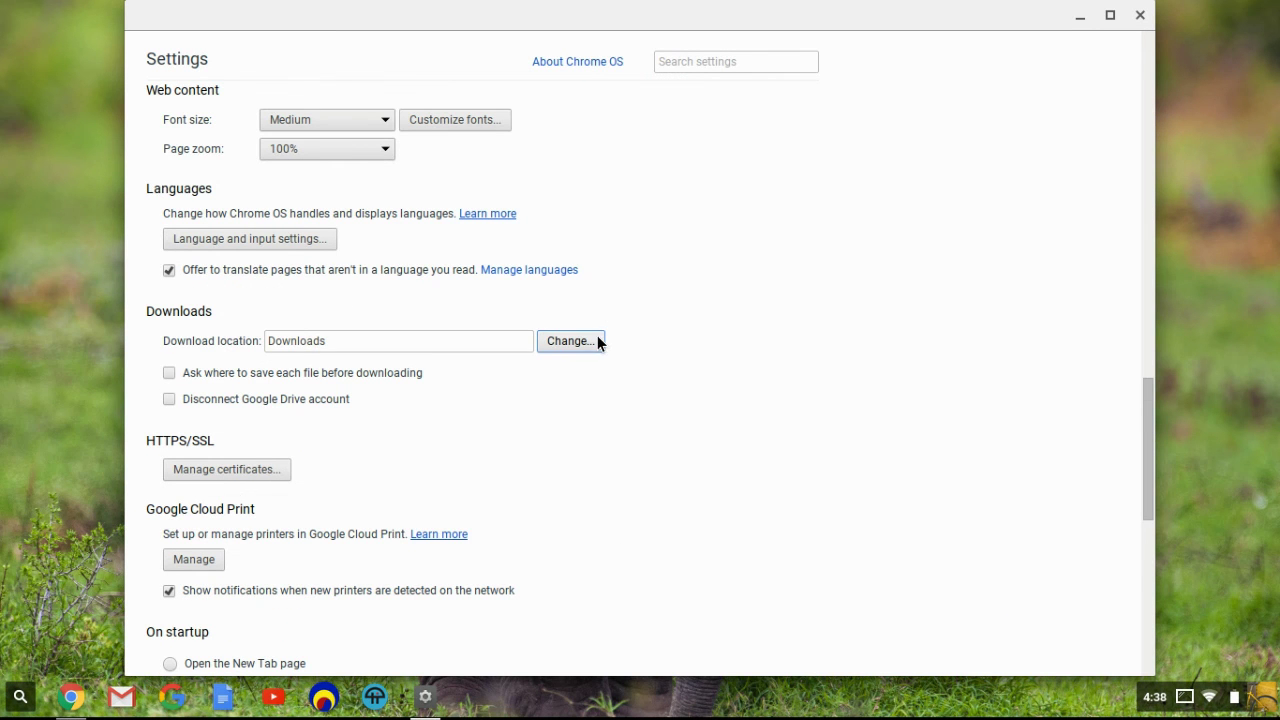
scroll(600, 343, down, 4)
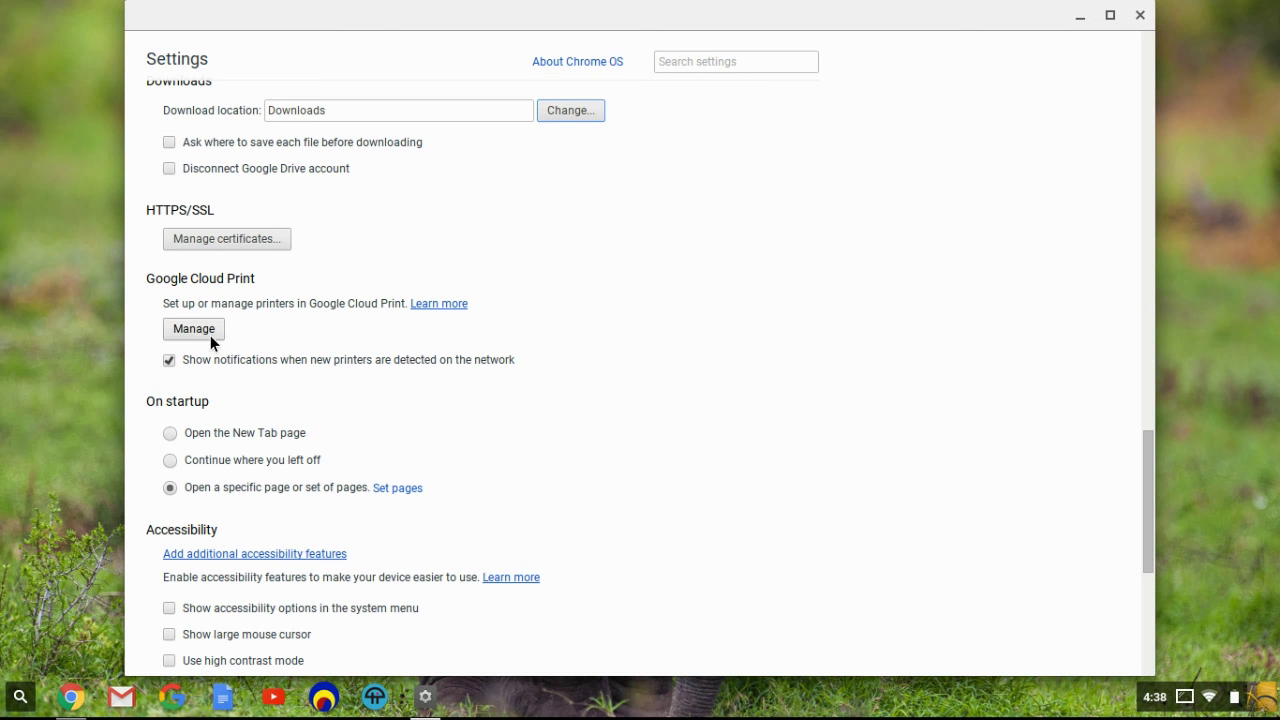
click(398, 490)
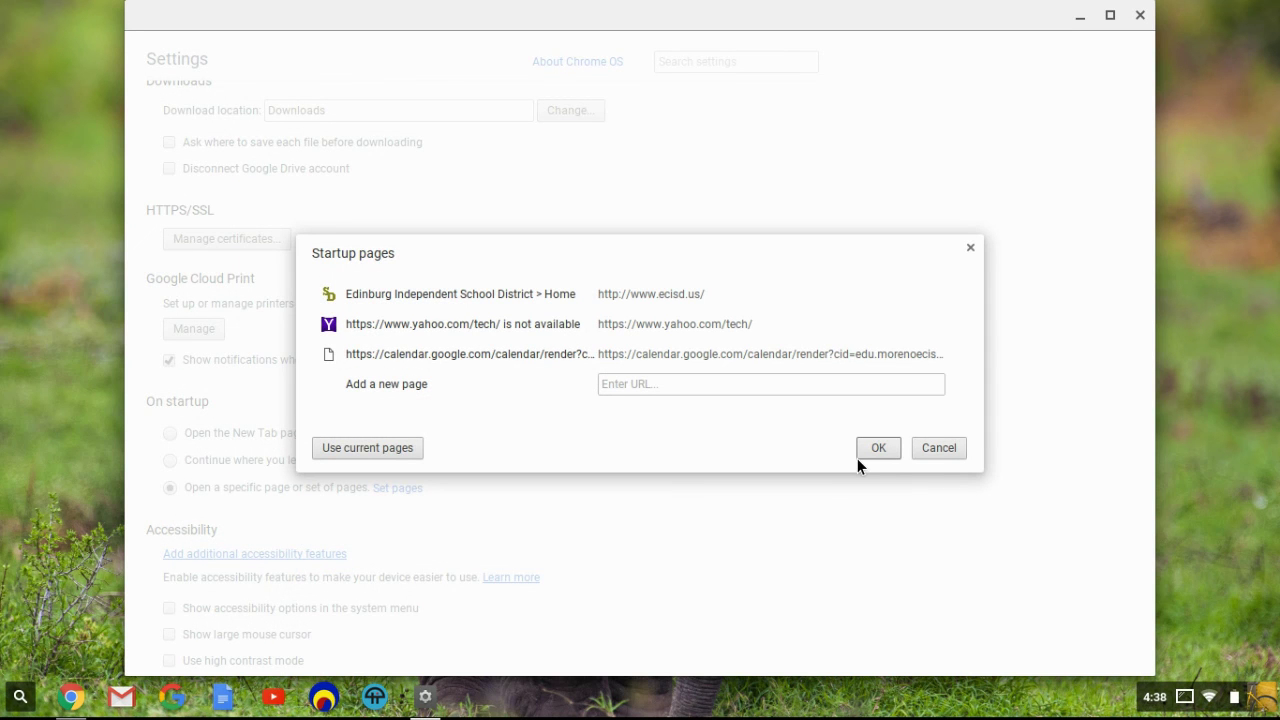
click(935, 451)
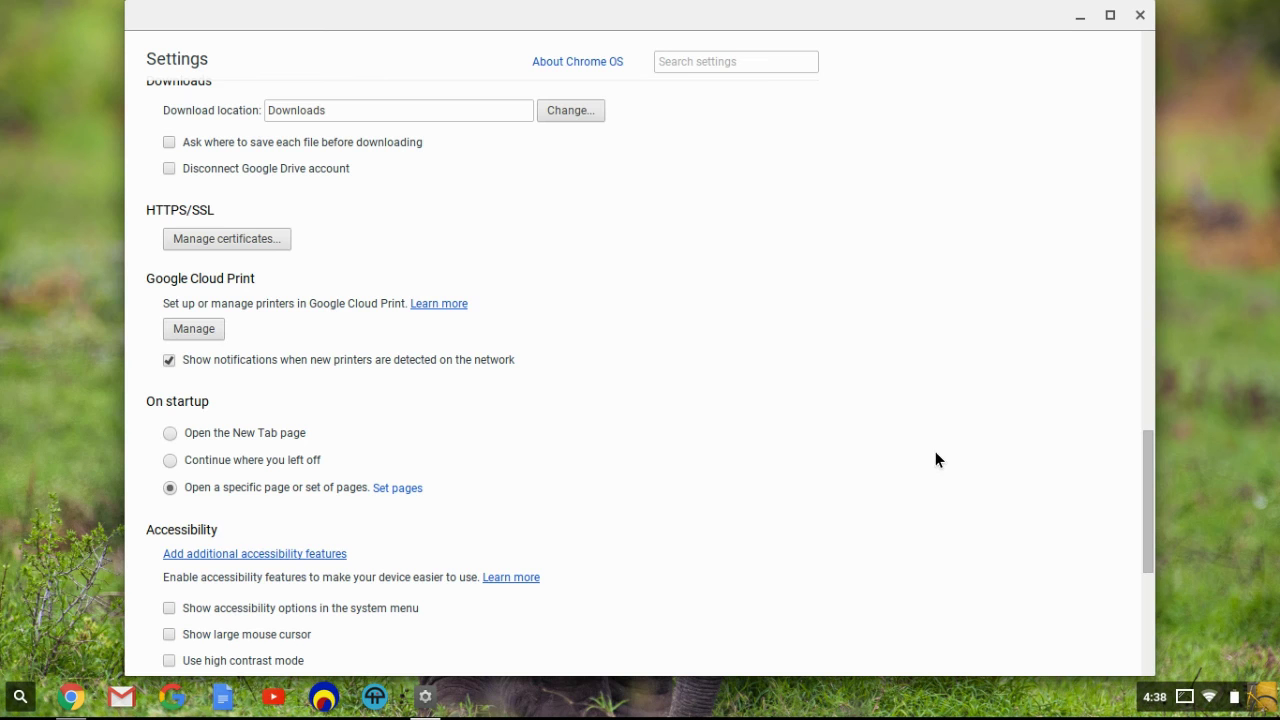
scroll(935, 453, down, 3)
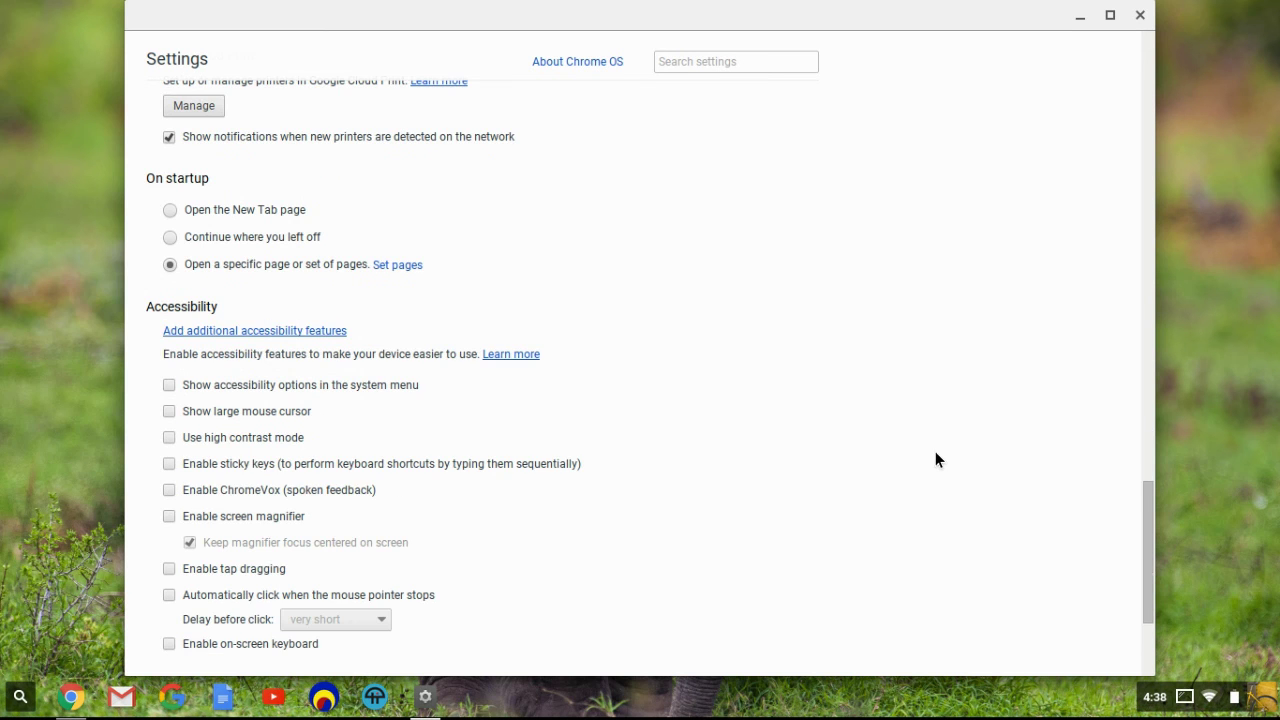
scroll(936, 453, down, 1)
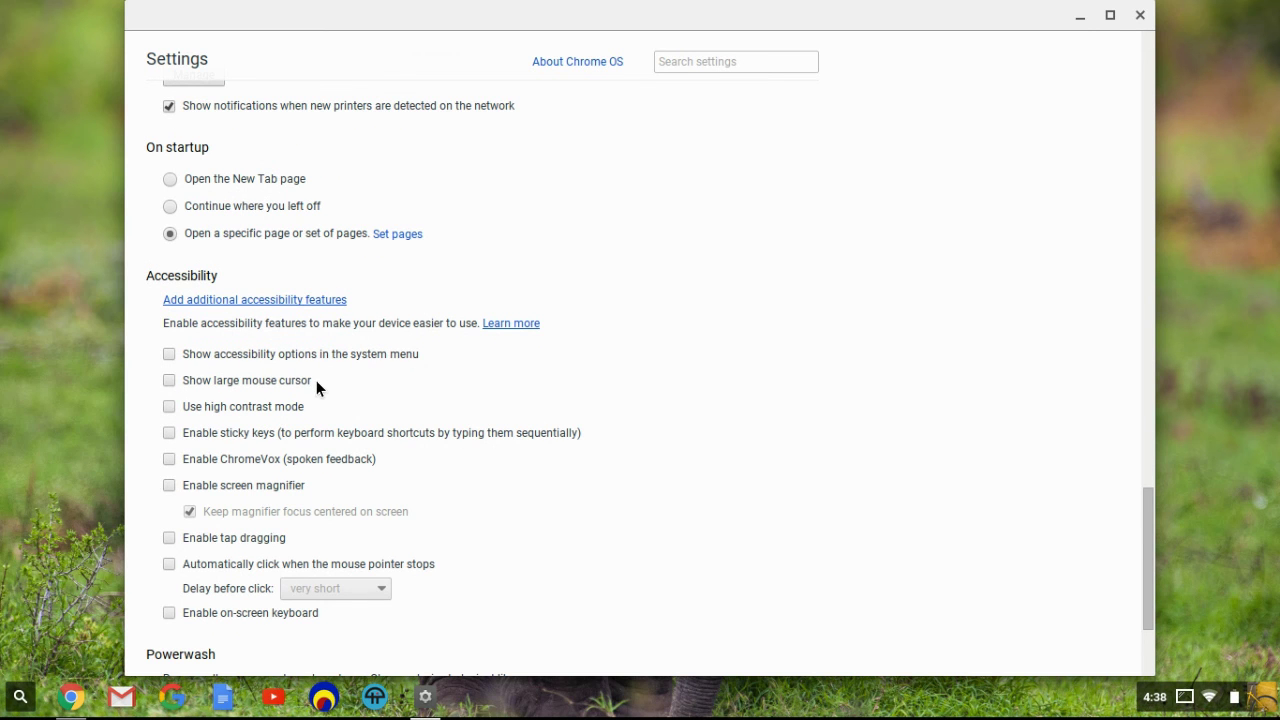
scroll(316, 383, down, 2)
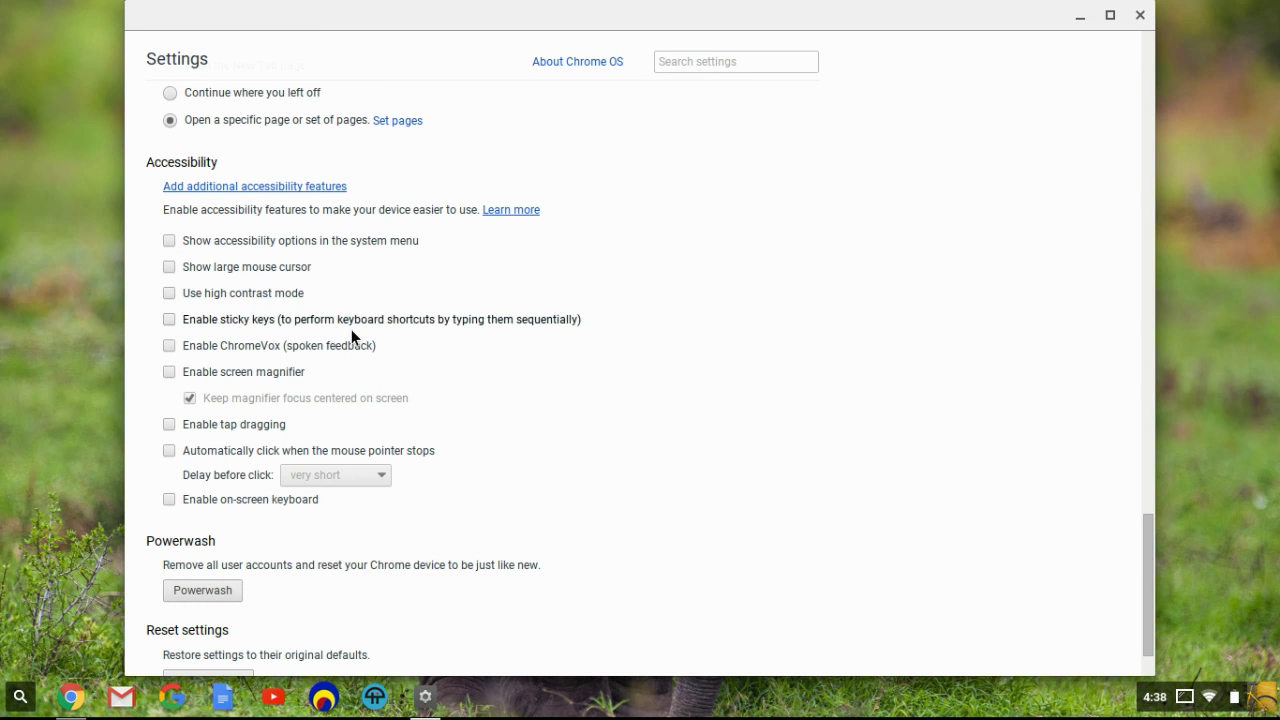
scroll(358, 336, down, 1)
scroll(365, 335, down, 1)
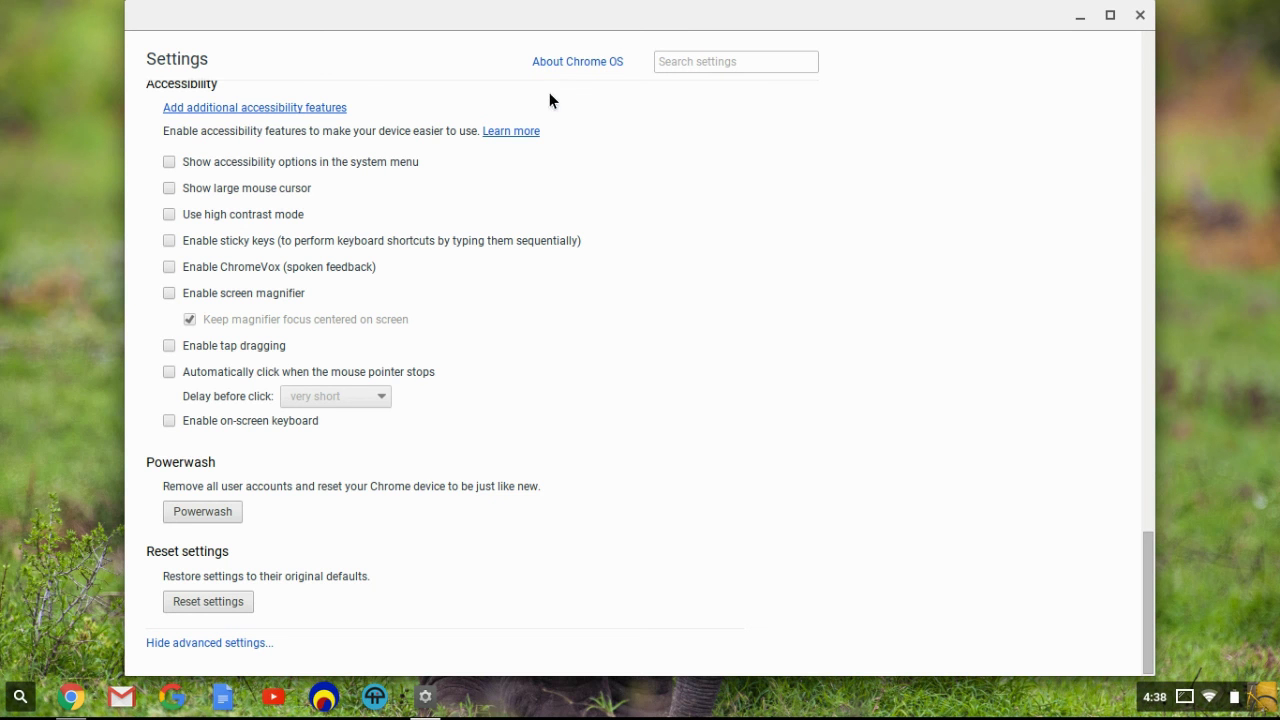
scroll(555, 90, up, 15)
Check the version under About Chrome OS, dismiss it, and close the Settings window.
click(574, 64)
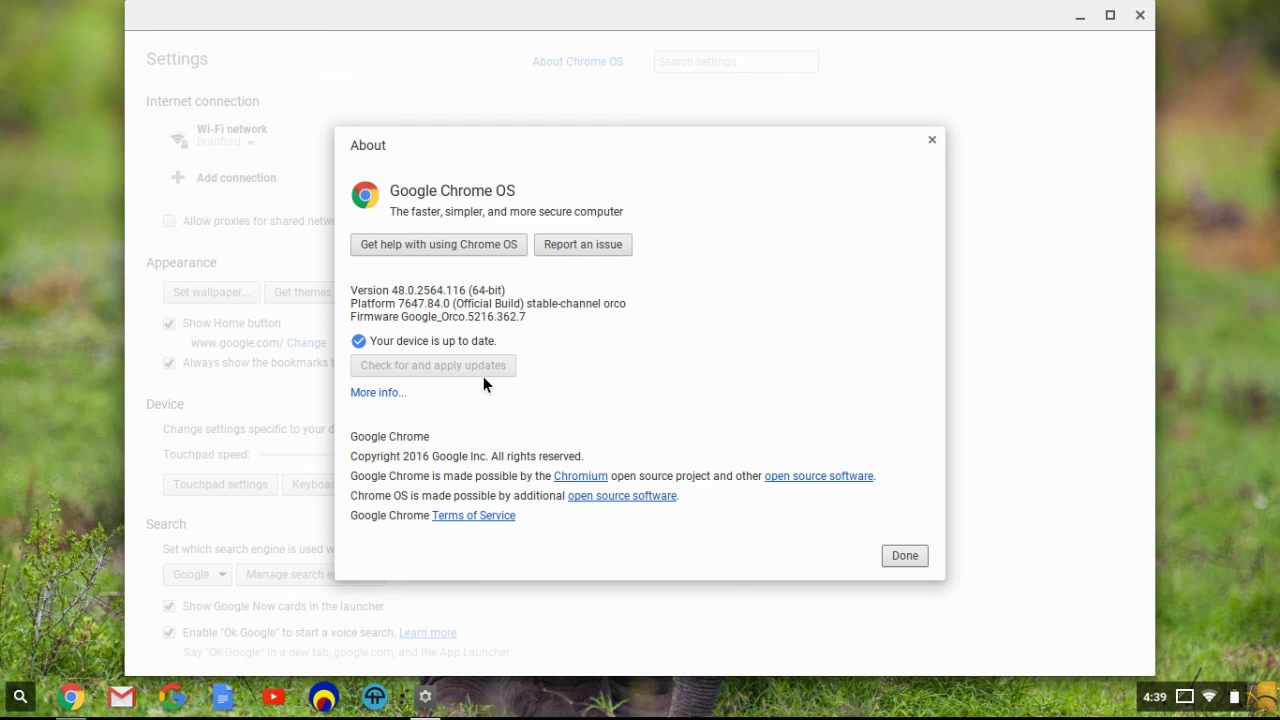
click(910, 560)
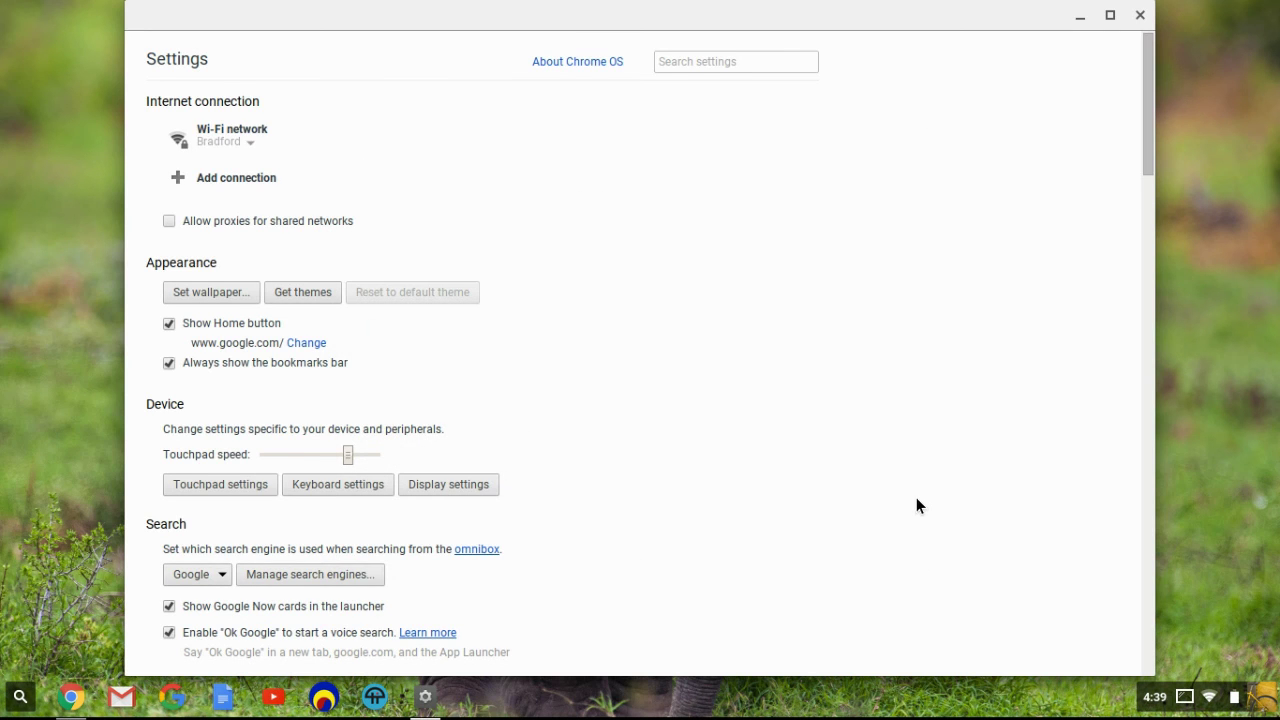
scroll(917, 498, down, 20)
scroll(911, 496, up, 20)
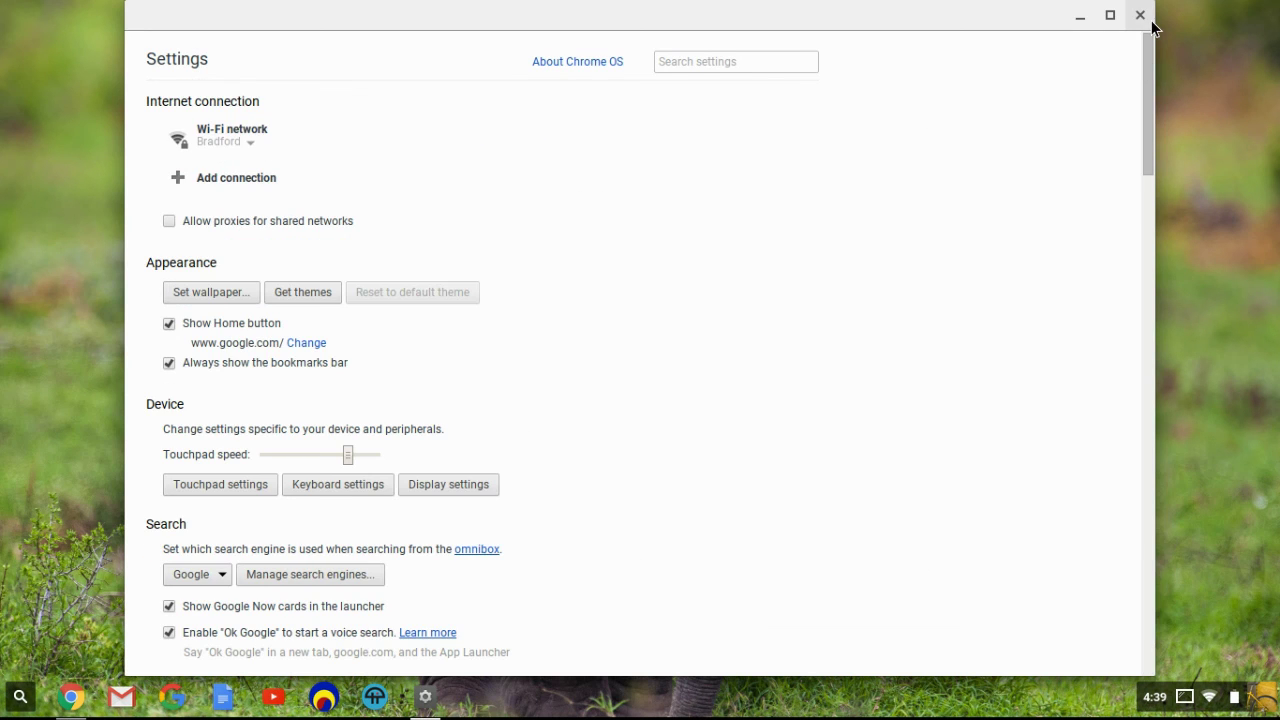
click(1140, 15)
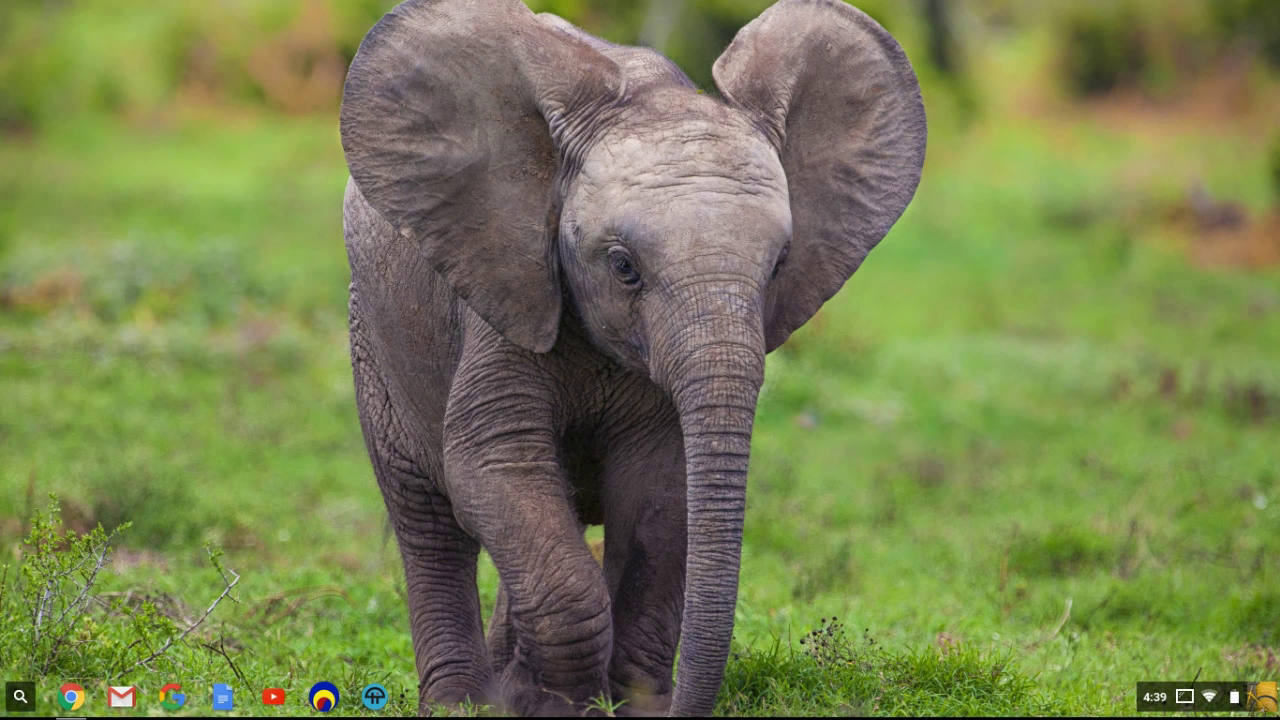
Run an 'Ok Google' voice search from the launcher, then return to Chrome and open the Snagit popup.
click(20, 696)
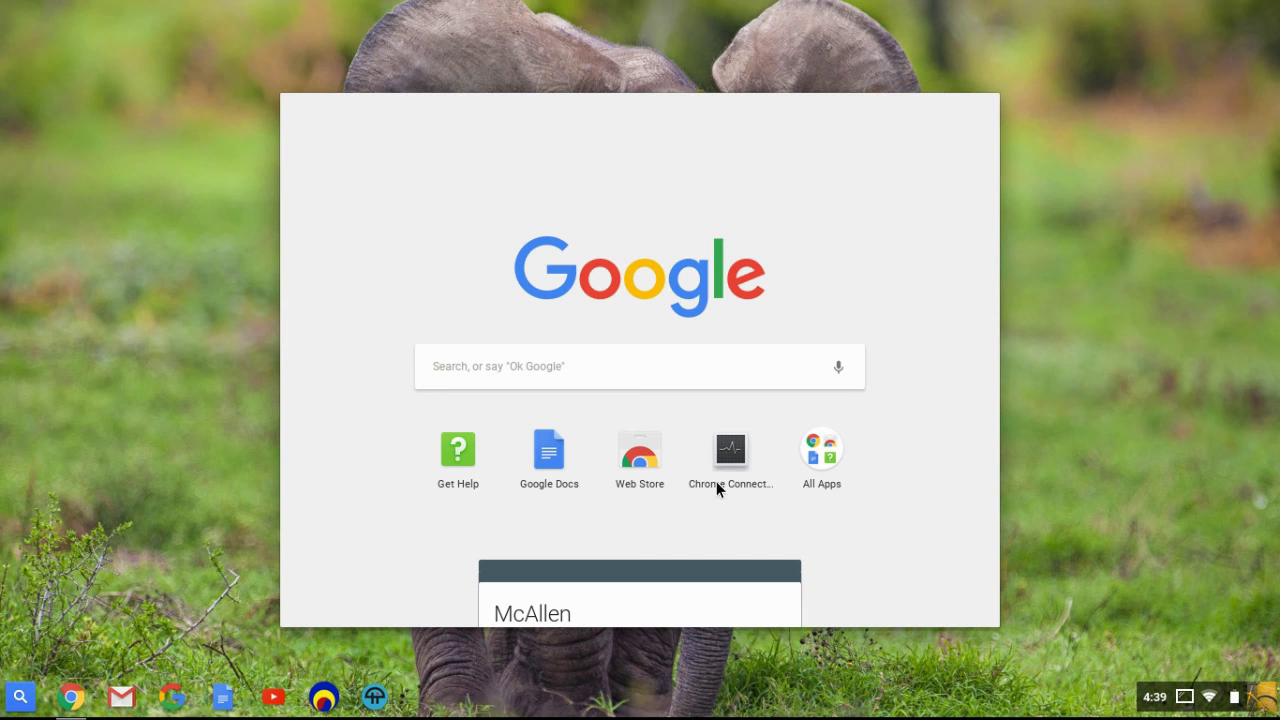
click(820, 464)
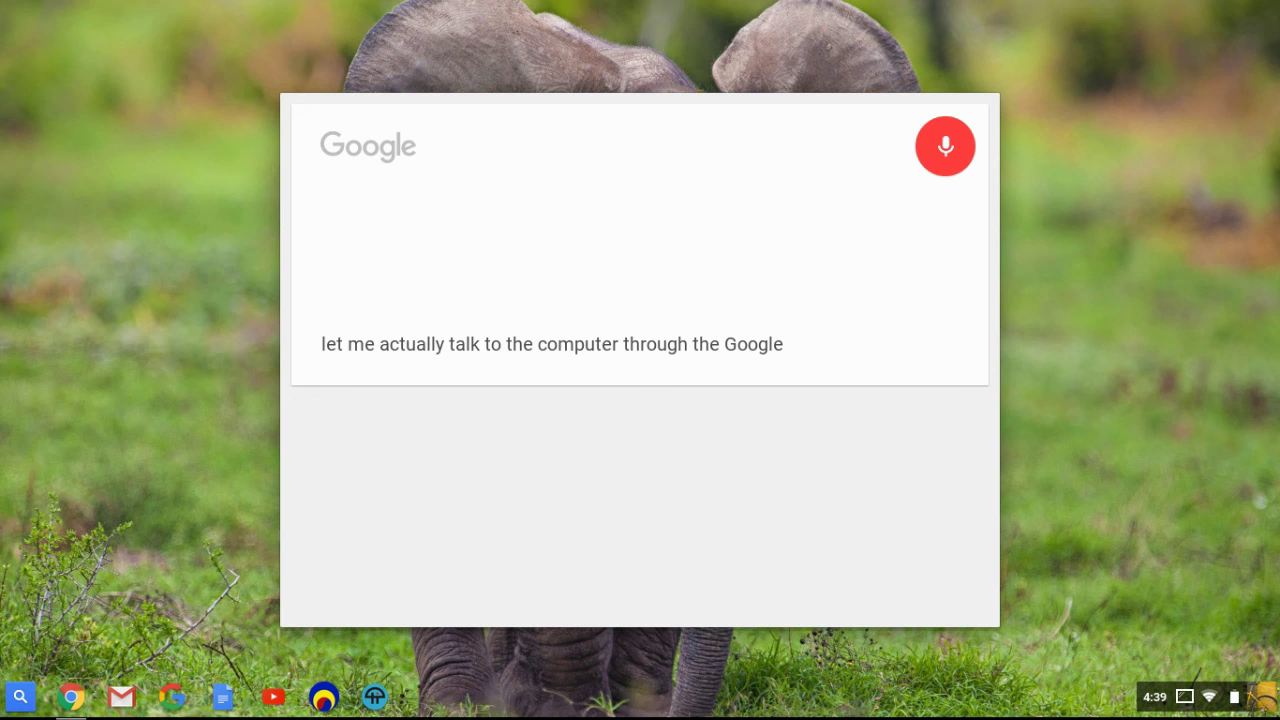
click(78, 708)
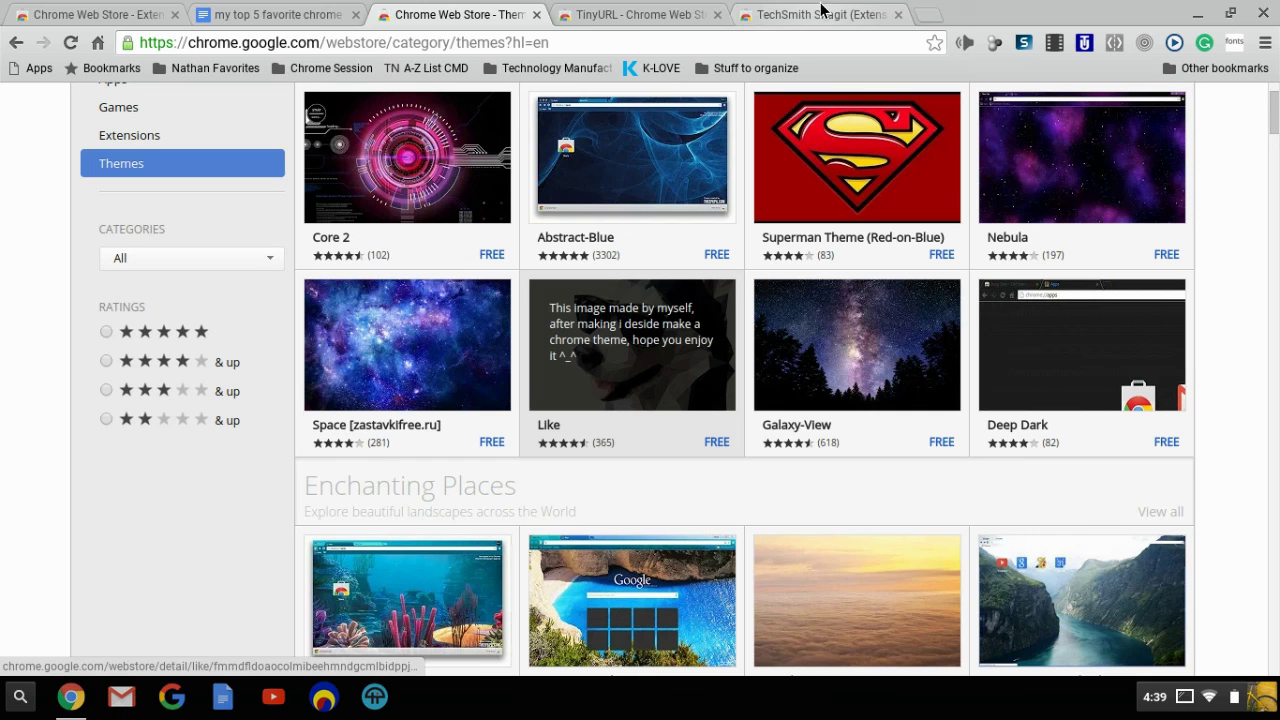
click(1022, 42)
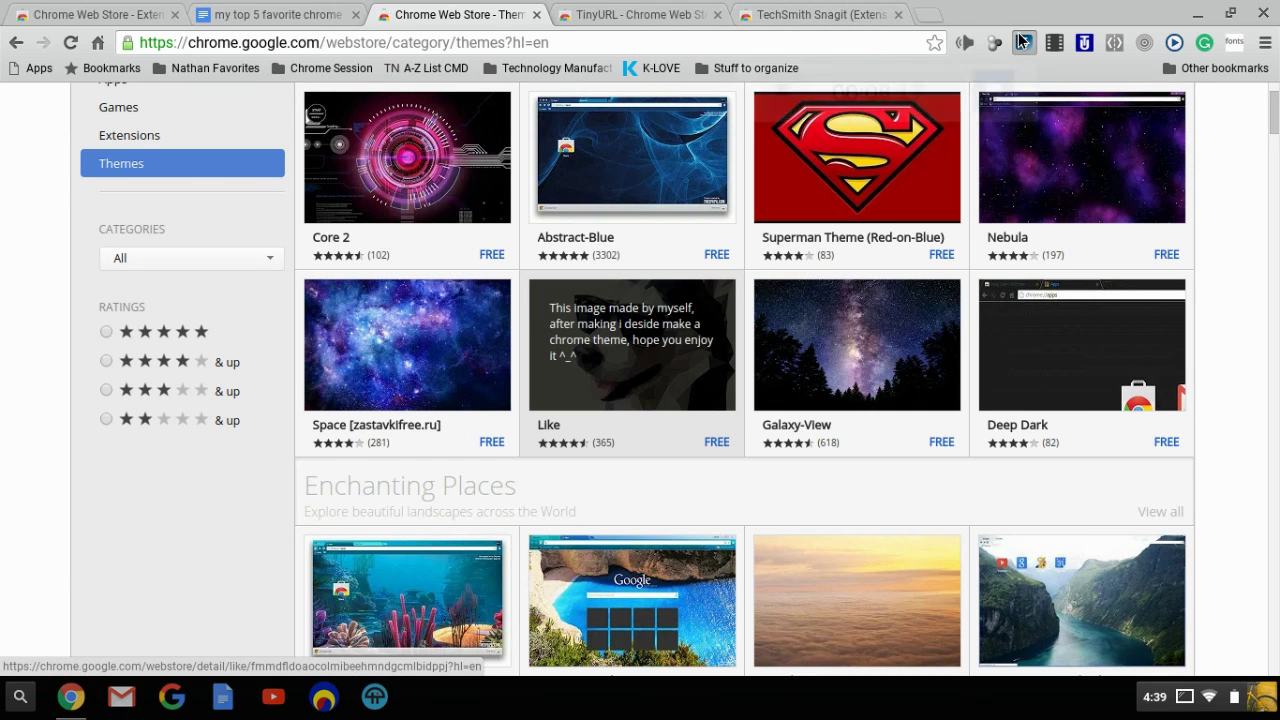